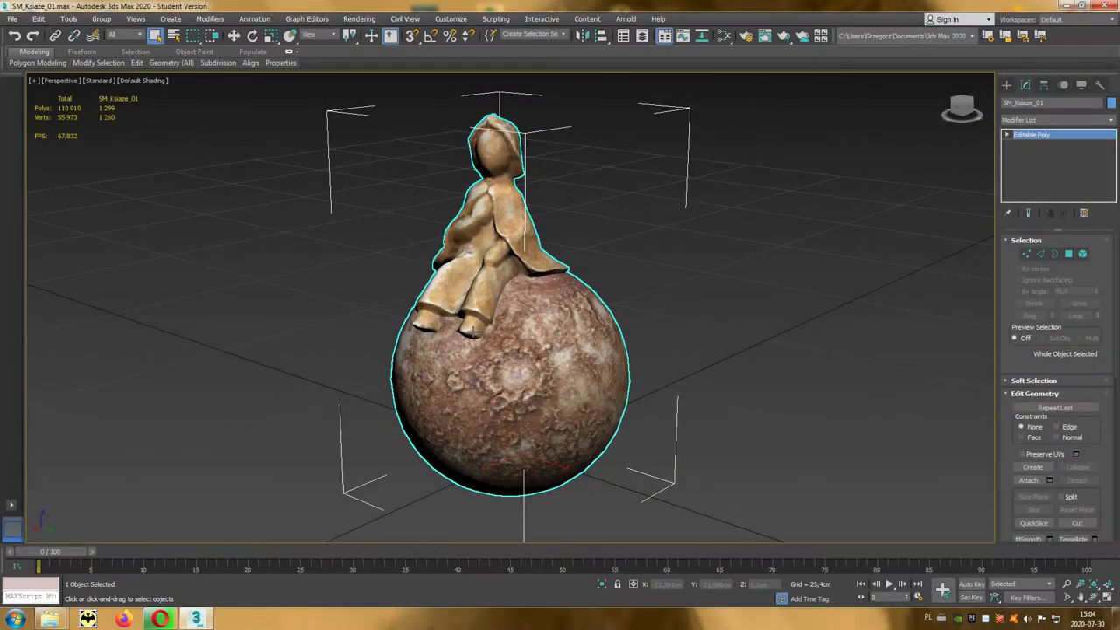
Step: Show the Create panel's standard primitive options with all four viewports of the statue visible
click(1008, 84)
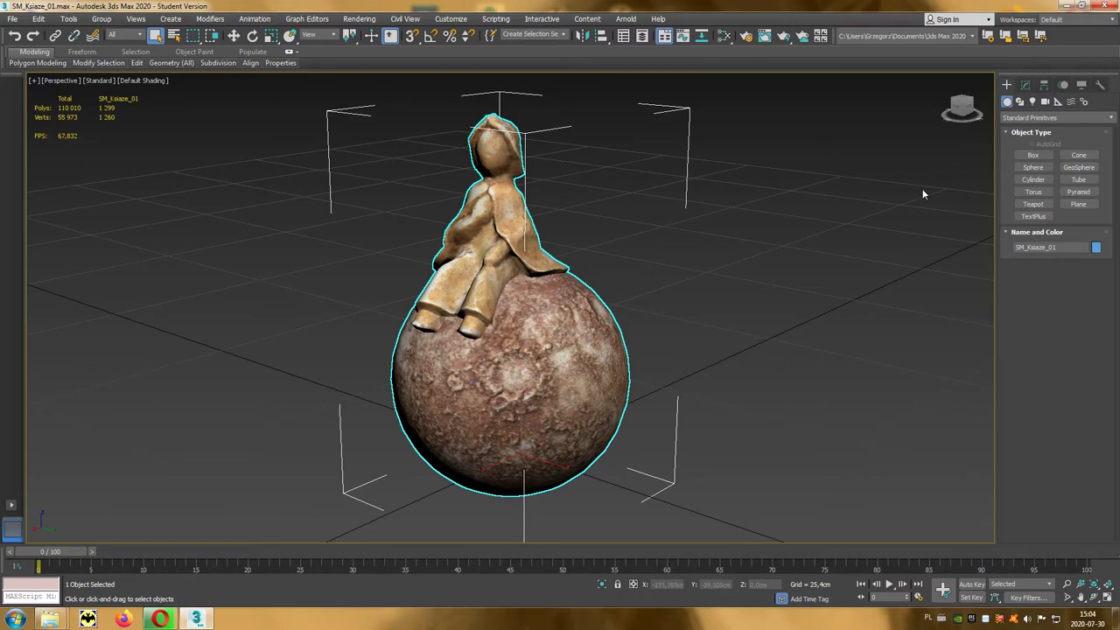
key(alt+w)
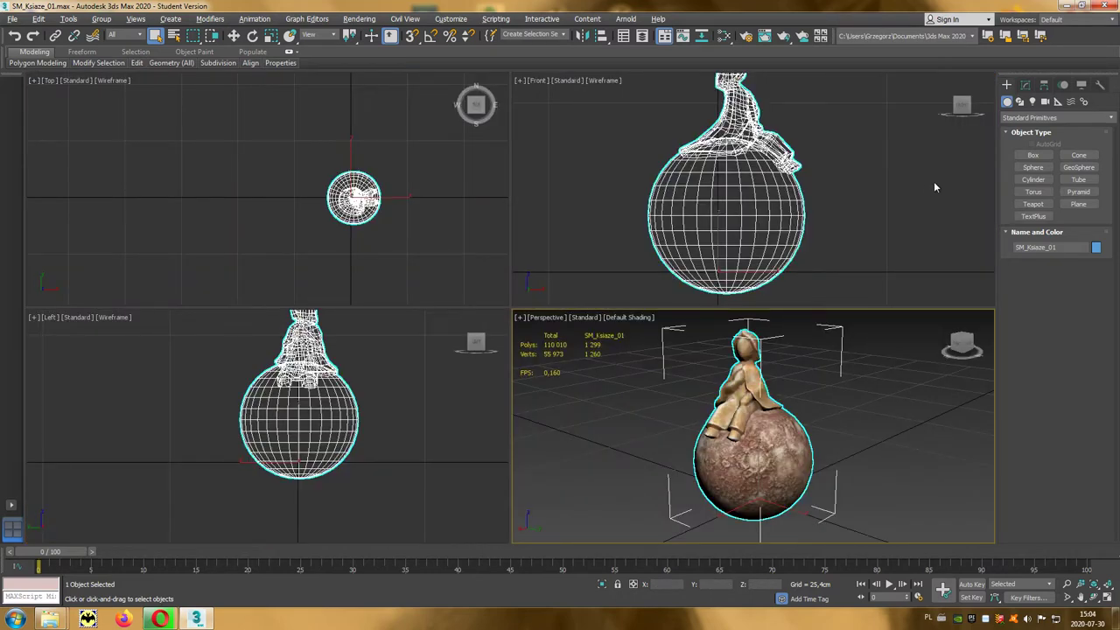
Step: Build Box001, about 18.8 × 21.5 × 19.7 cm, around the statue's sphere base
click(1037, 155)
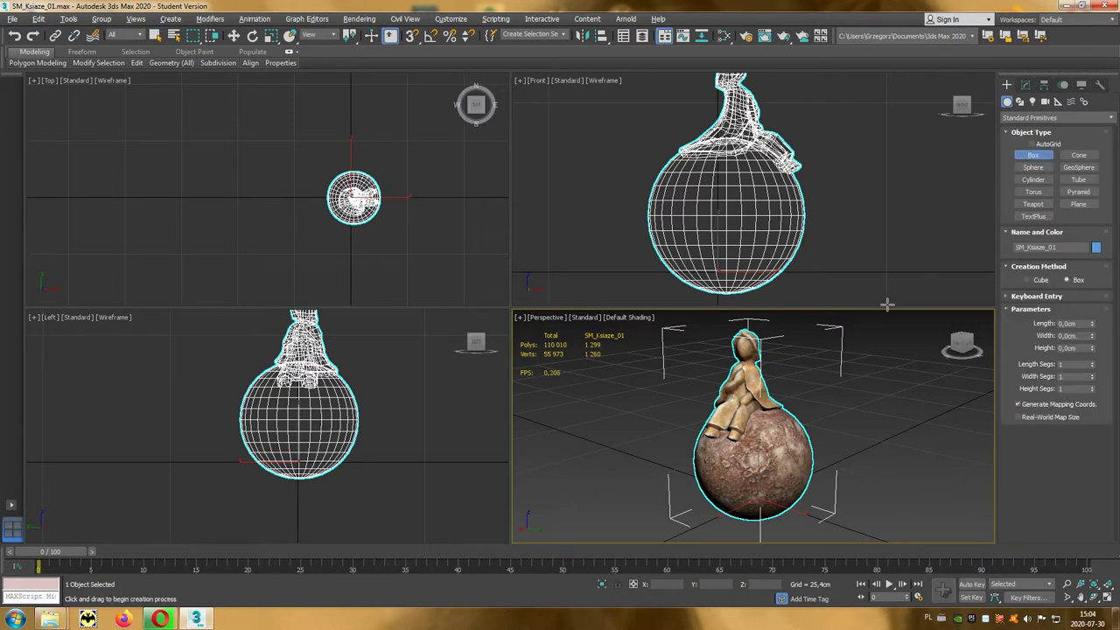
drag(688, 513, 838, 511)
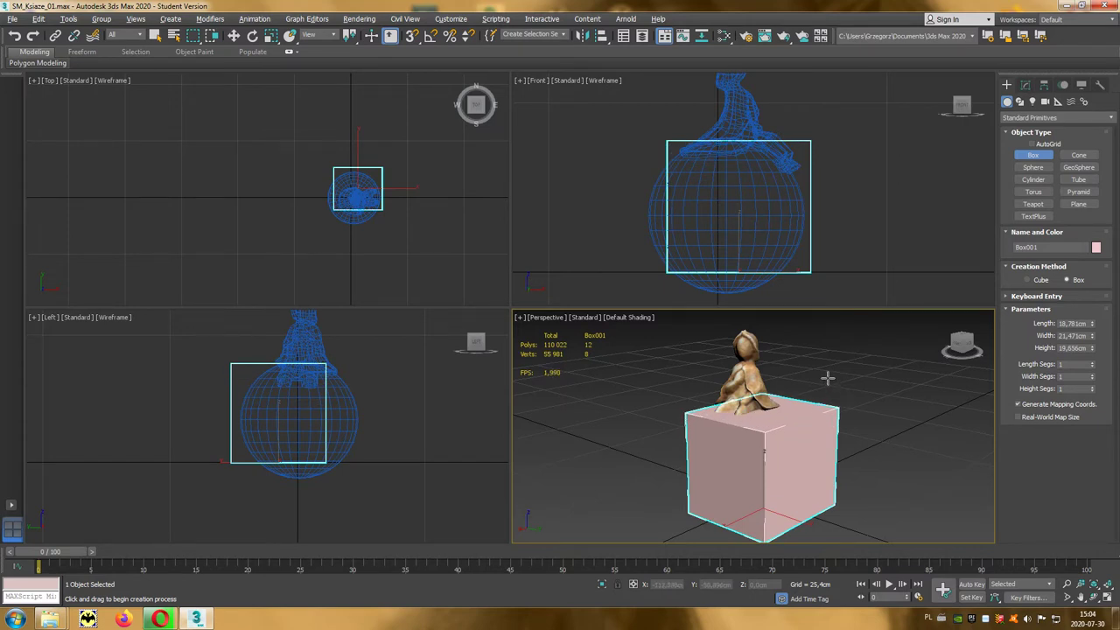
right_click(818, 443)
right_click(820, 446)
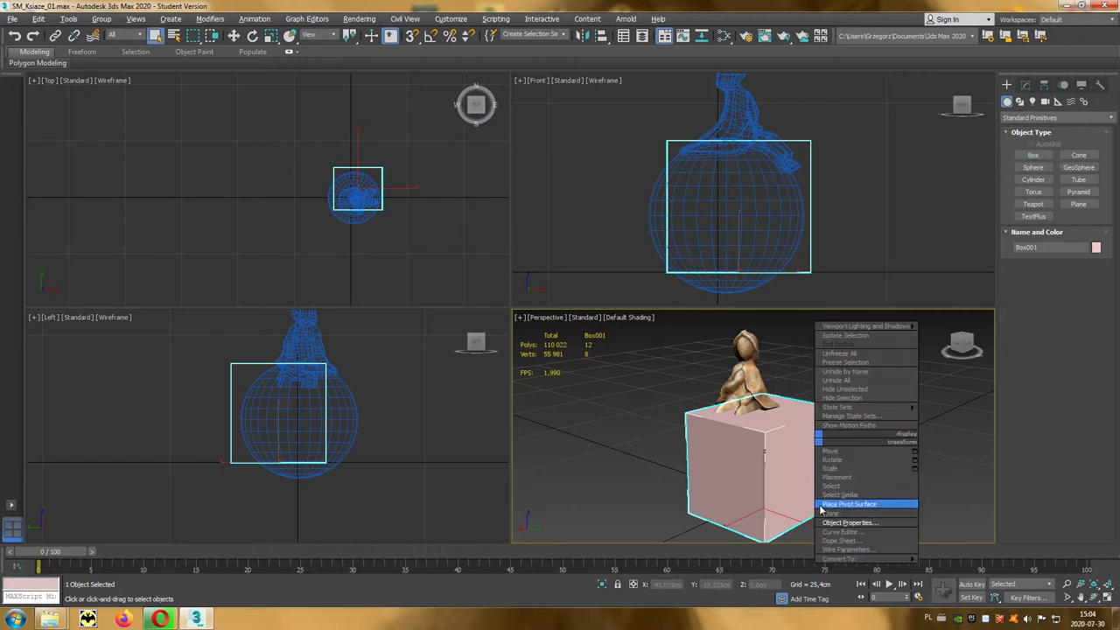
mouse_move(866, 558)
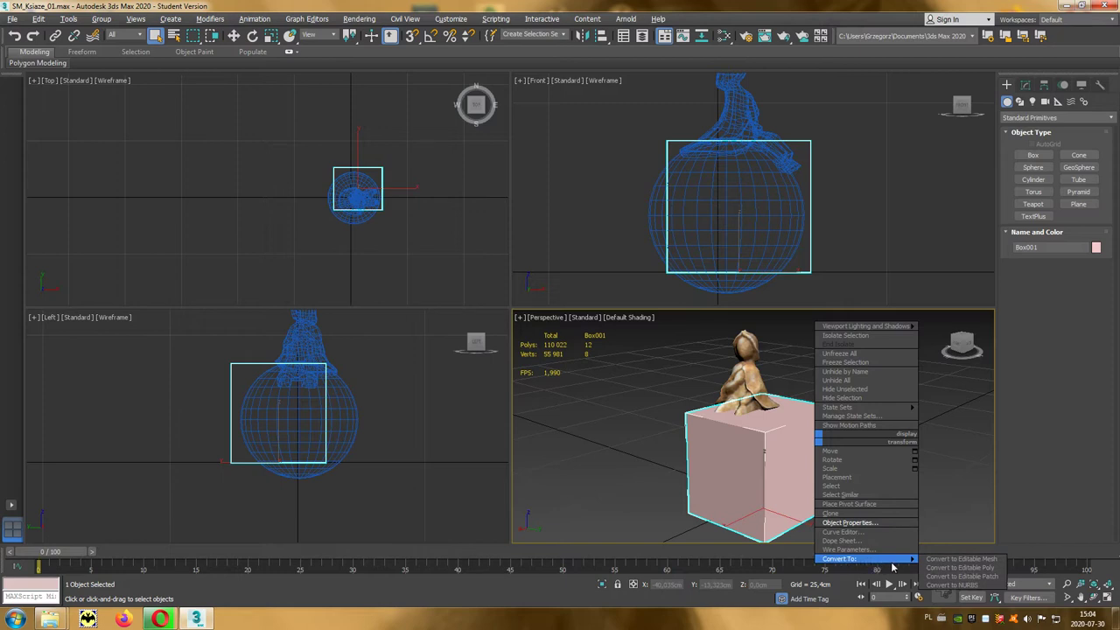
Step: Convert Box001 to an Editable Poly object from the quad menu
click(996, 569)
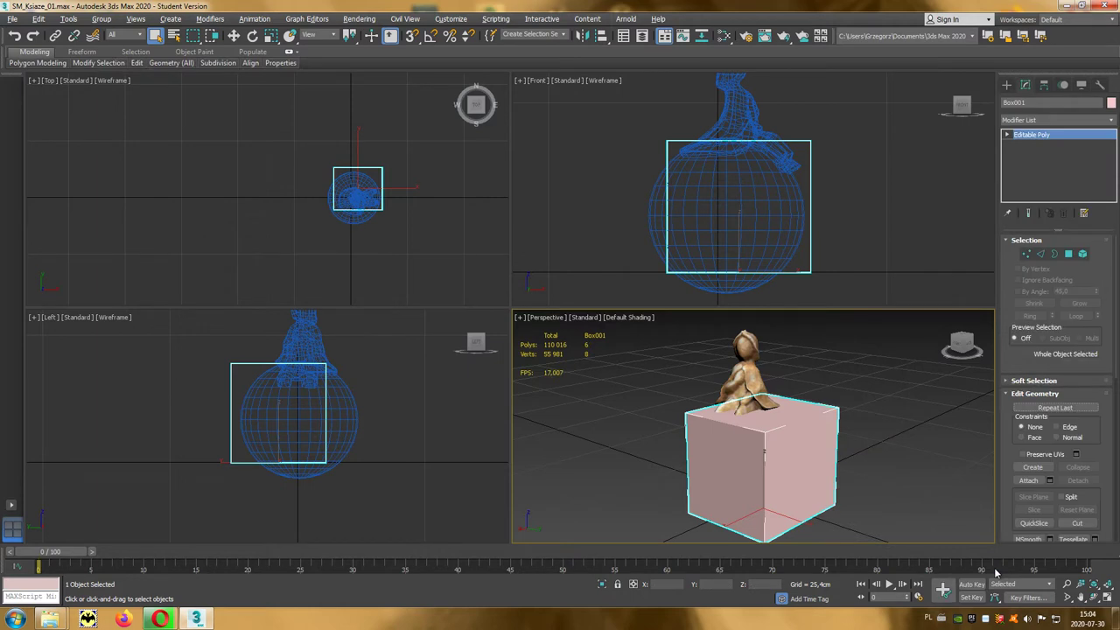
right_click(801, 449)
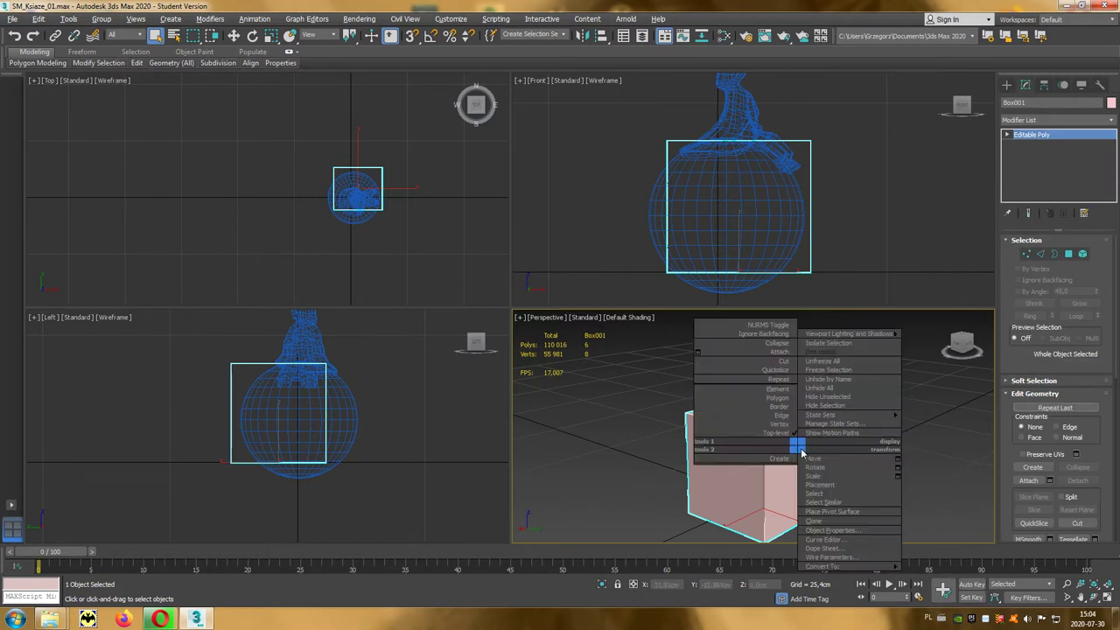
Step: Enable See-Through in Box001's Object Properties so the sphere shows inside
click(871, 534)
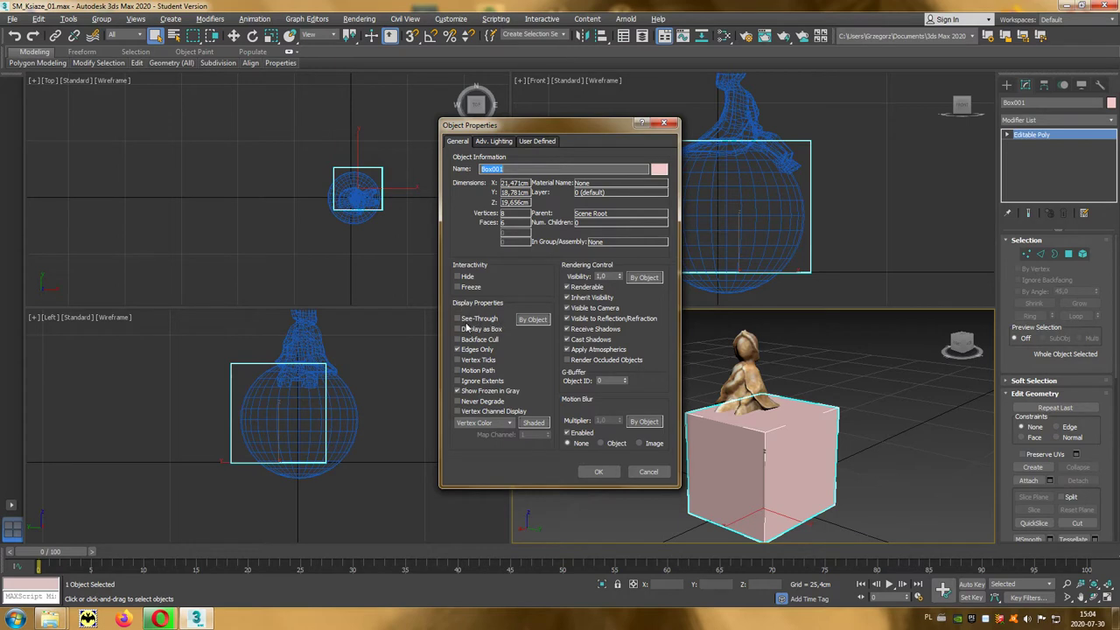
click(476, 320)
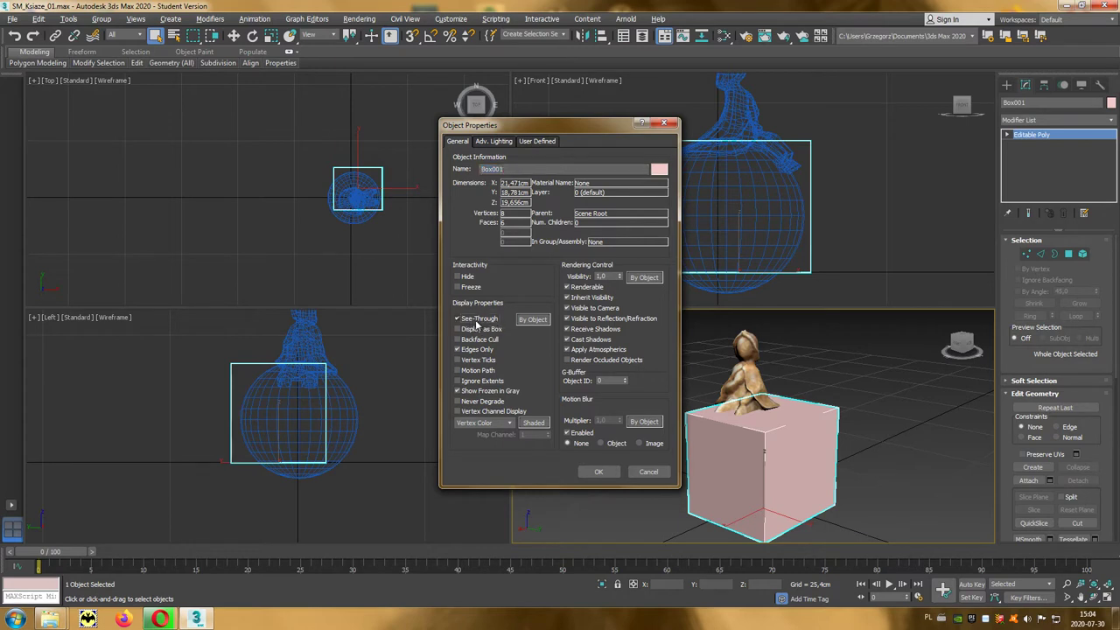
click(595, 472)
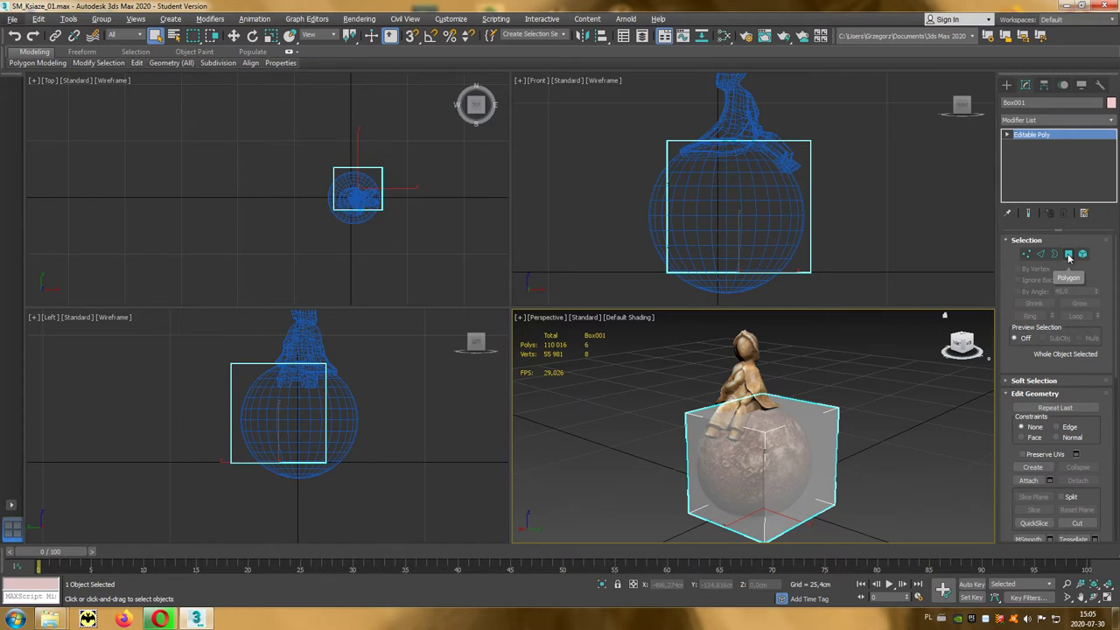
Step: At polygon level, move Box001's two opposite side faces along X to fit the sphere
click(1069, 255)
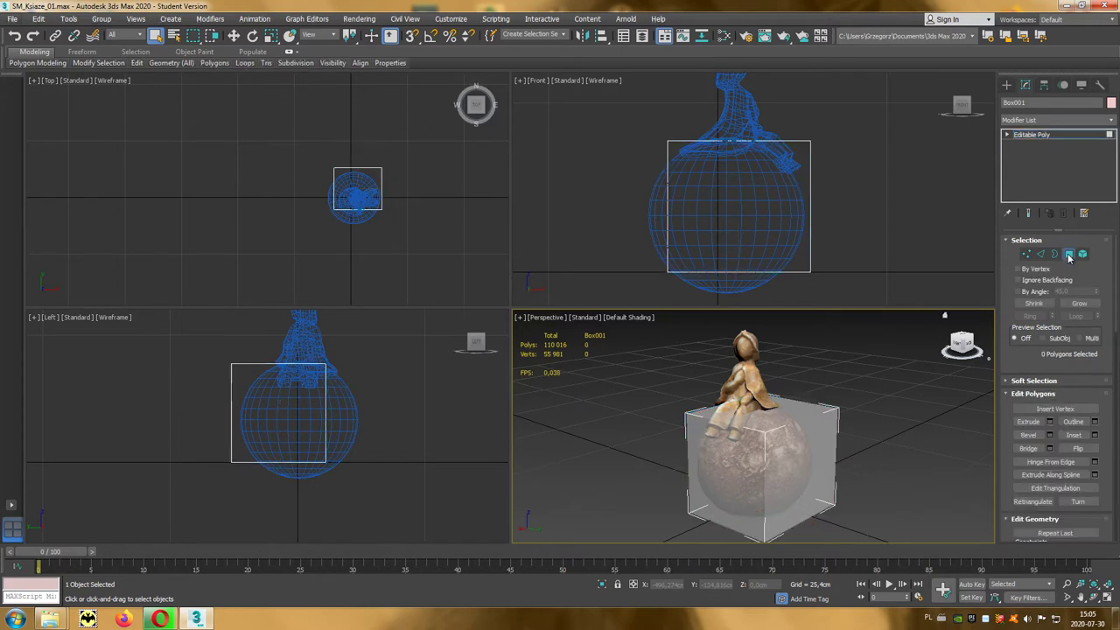
click(804, 459)
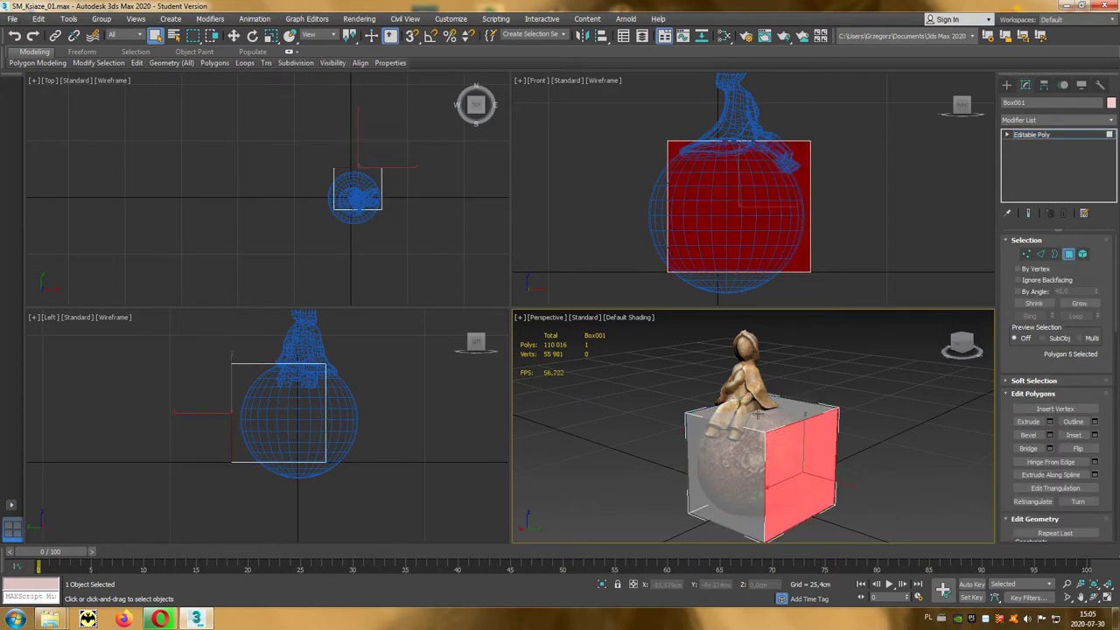
click(235, 36)
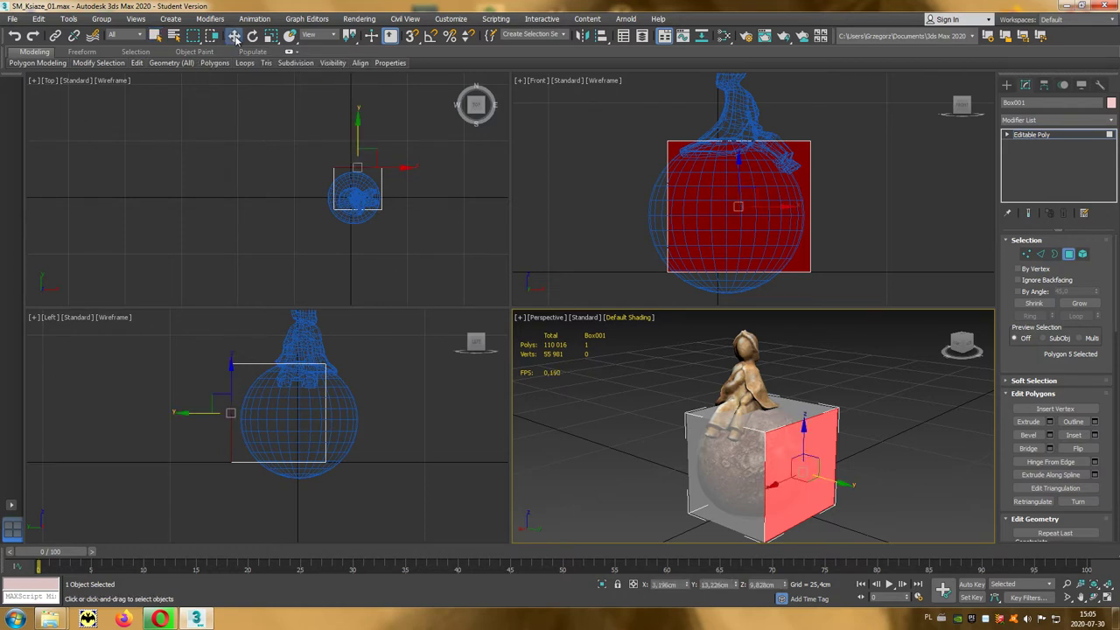
middle_click(199, 384)
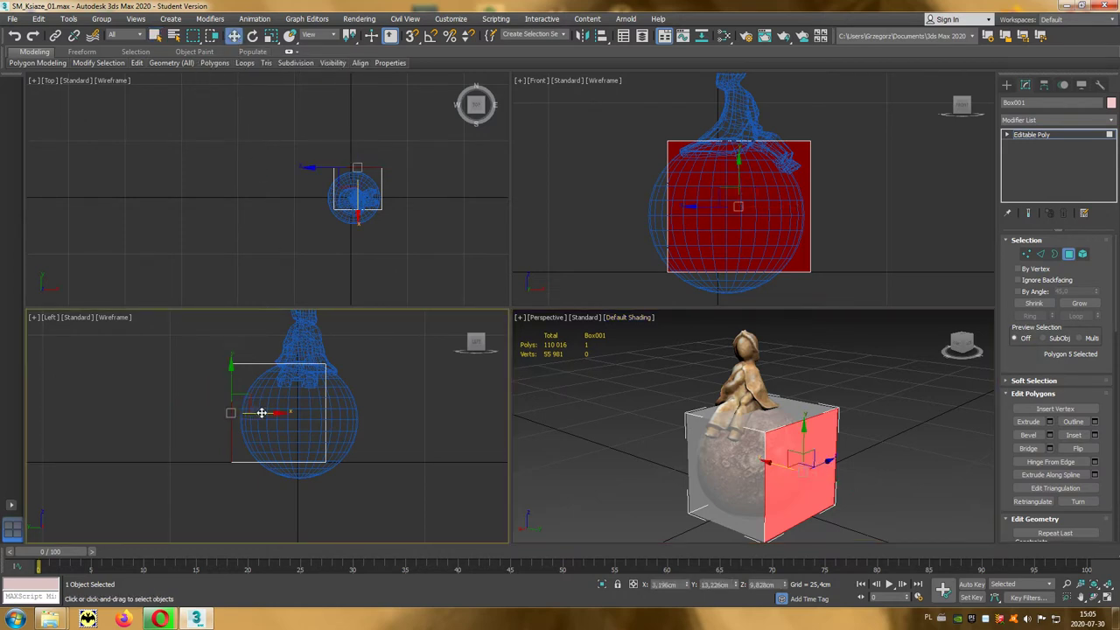
drag(265, 415, 281, 416)
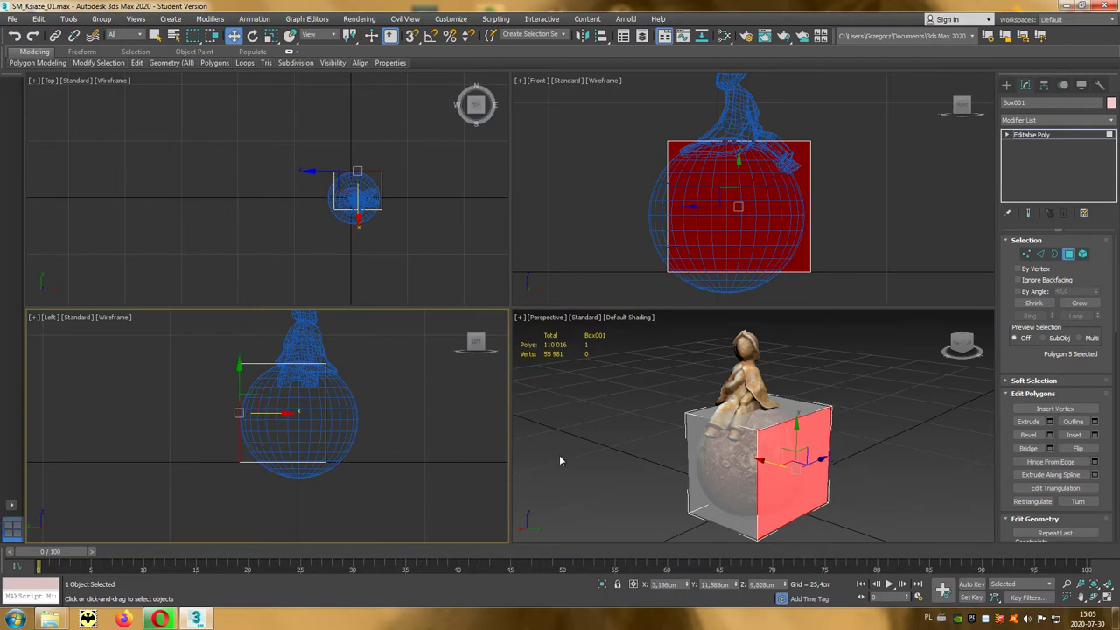
click(737, 469)
middle_click(871, 267)
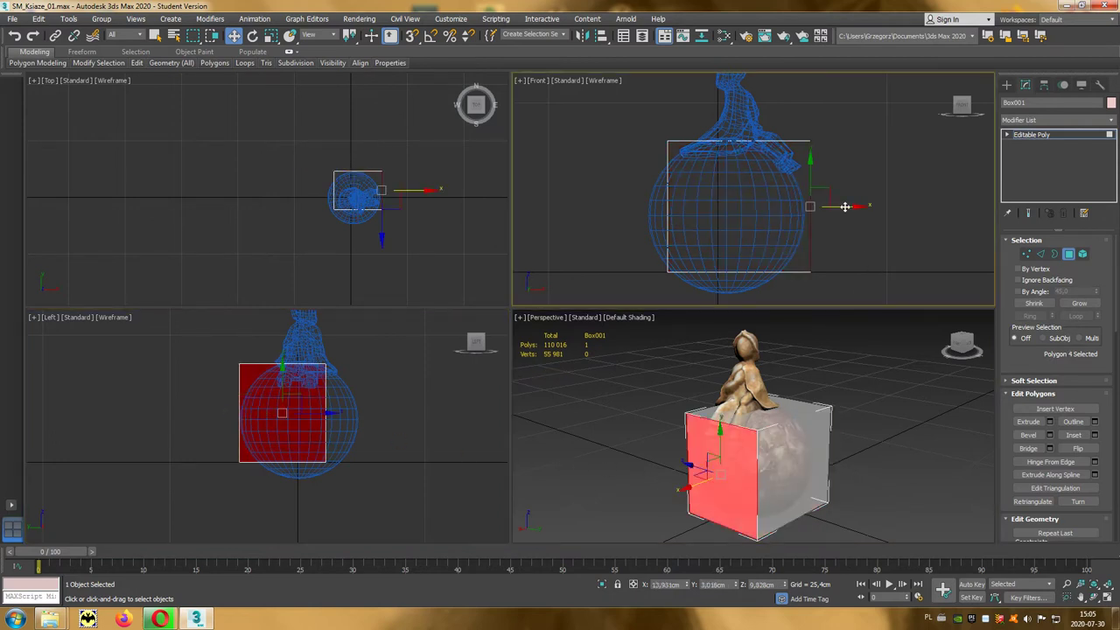
drag(845, 206, 842, 206)
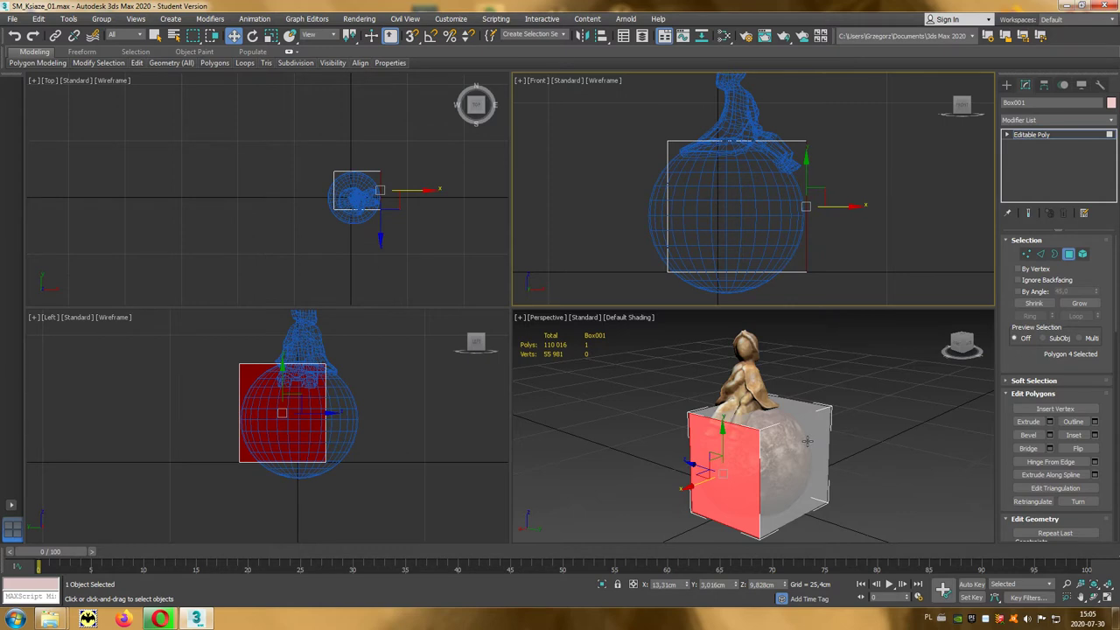
Step: Readjust the right side face and push the adjacent face outward to cover the sphere
alt+middle_drag(807, 440, 824, 478)
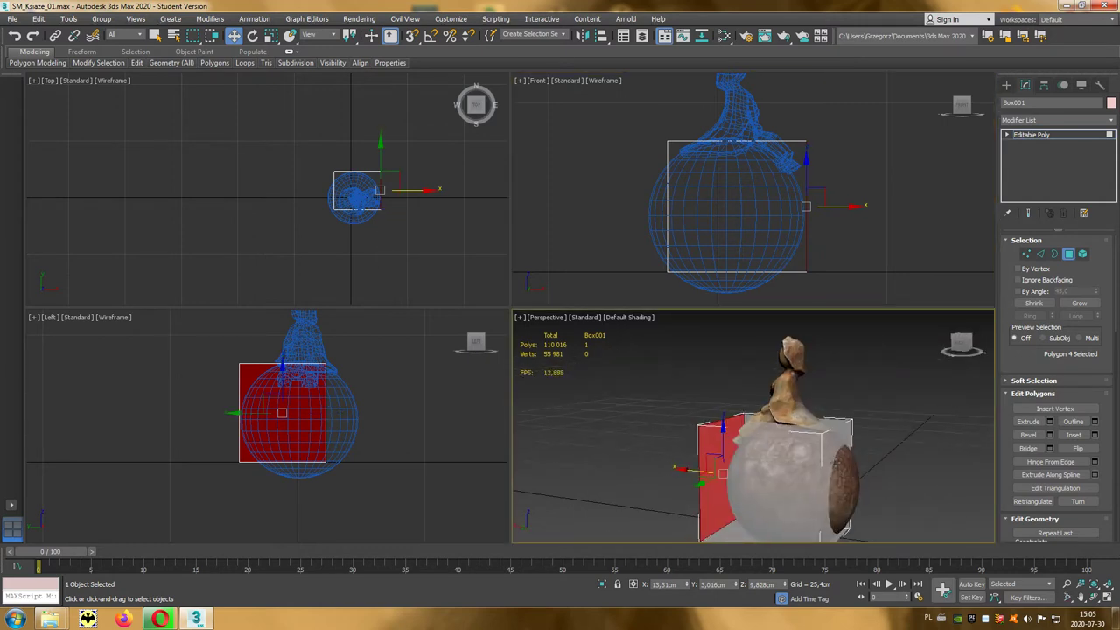
click(836, 472)
middle_click(616, 270)
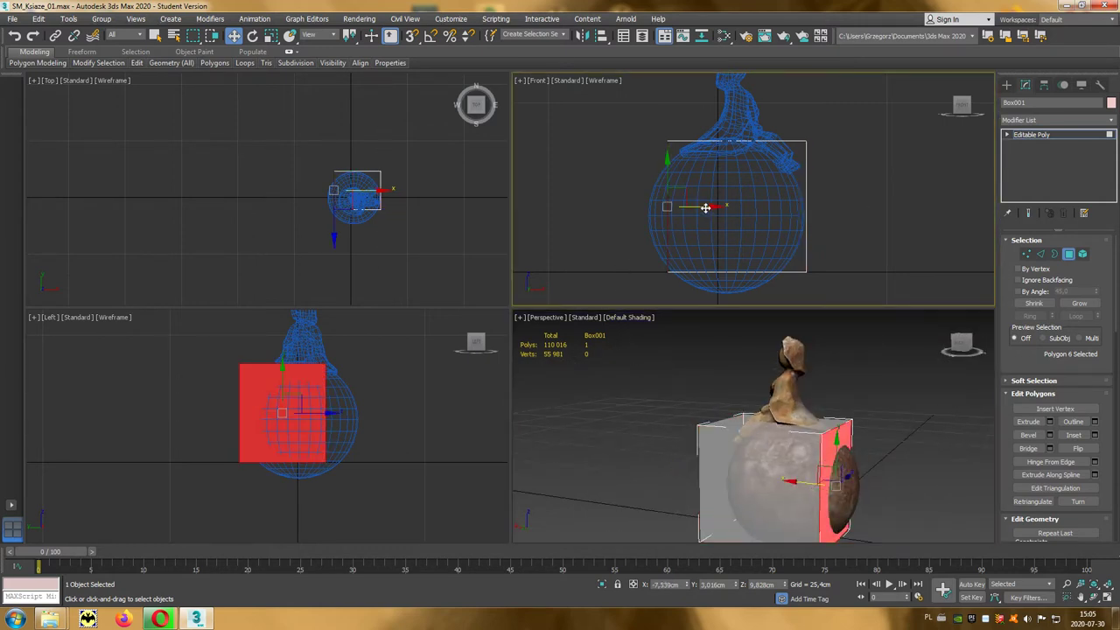
drag(706, 208, 682, 203)
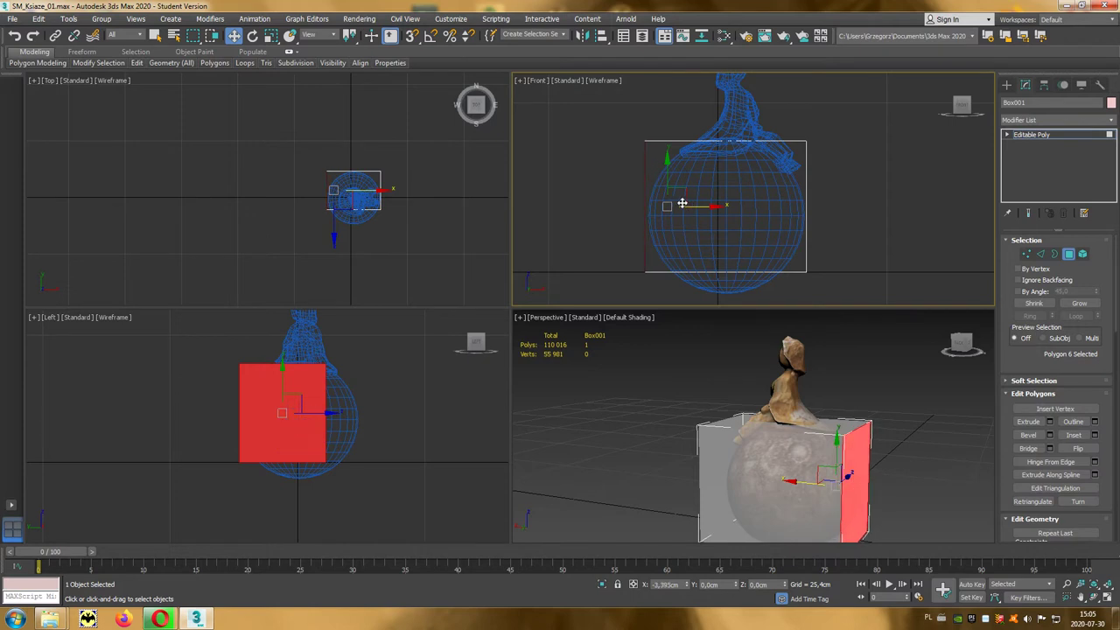
alt+middle_drag(883, 429, 818, 446)
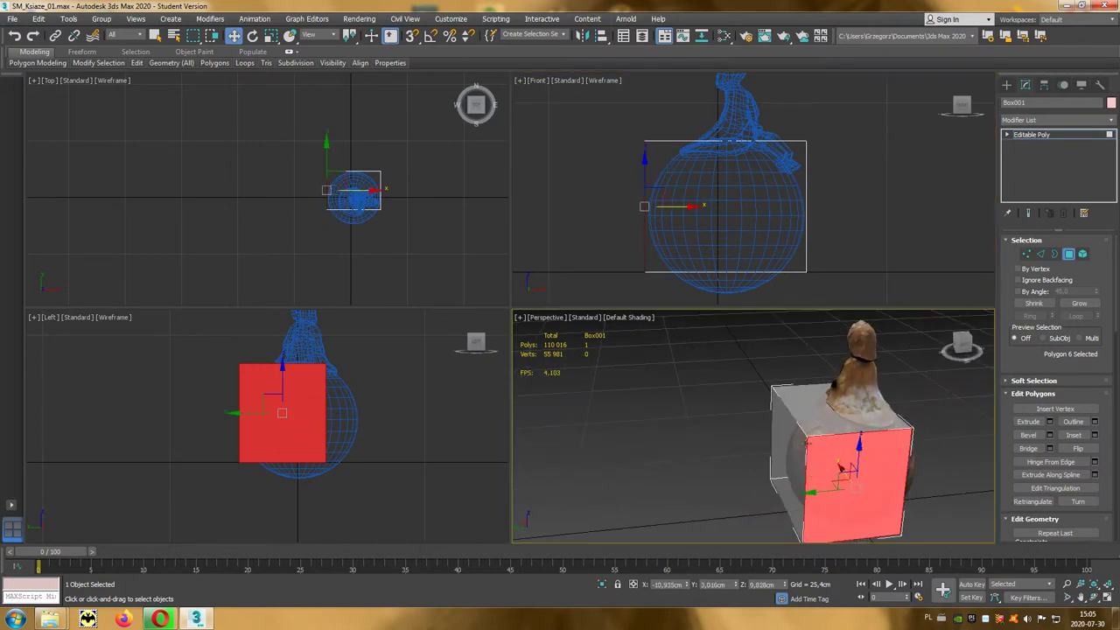
alt+middle_drag(913, 459, 927, 455)
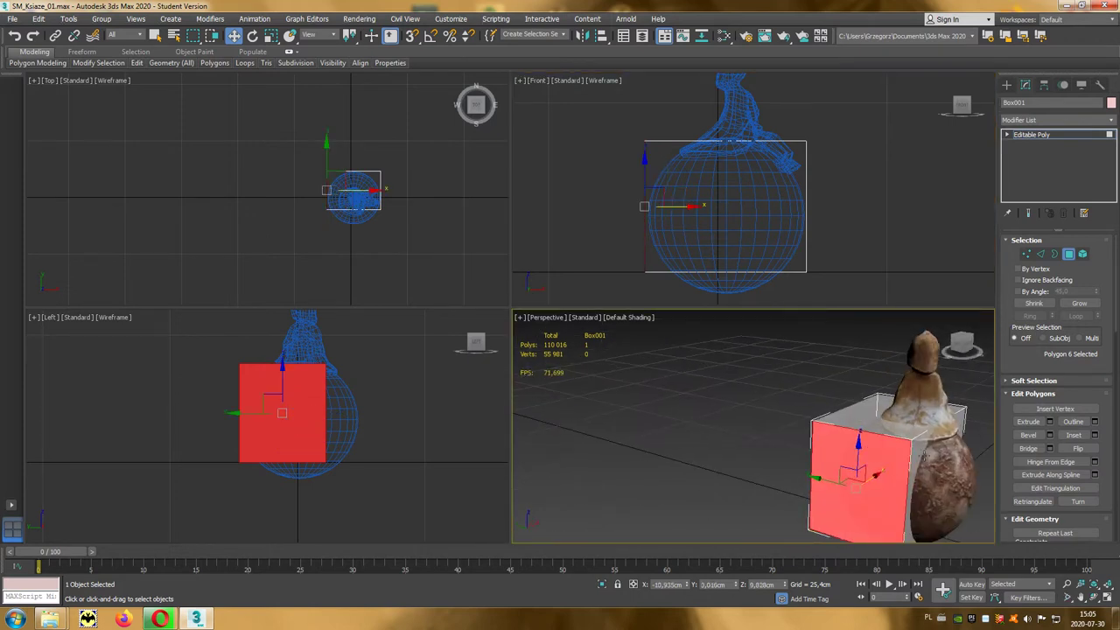
click(927, 456)
drag(349, 413, 388, 412)
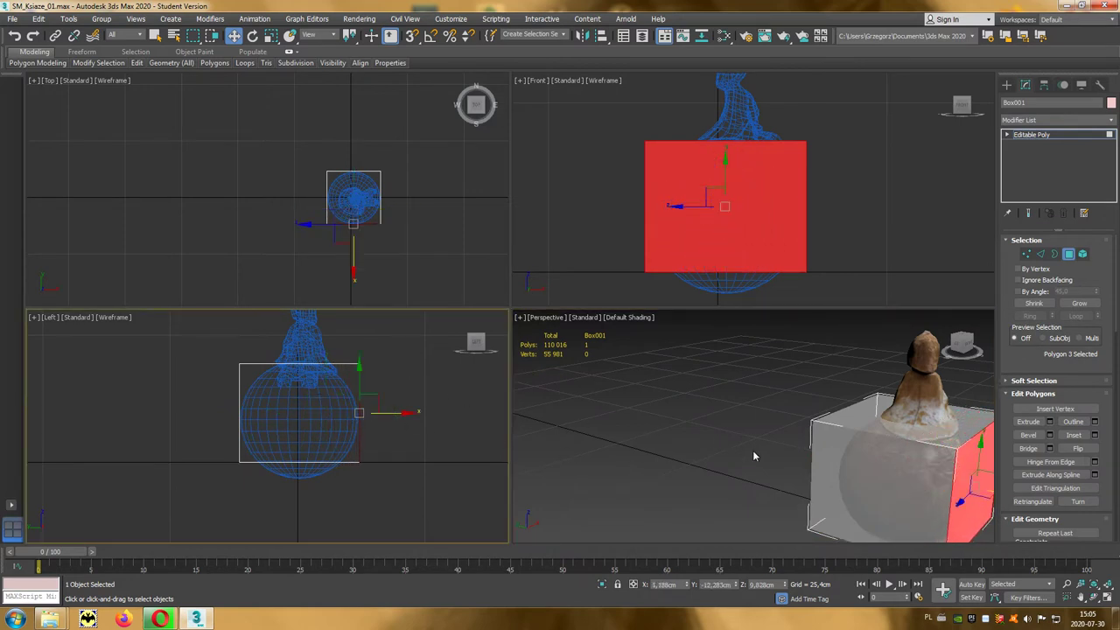
Step: Lower Box001's bottom face below the sphere in the Left view
mouse_move(892, 456)
alt+middle_down()
mouse_move(888, 444)
mouse_move(796, 456)
alt+middle_up()
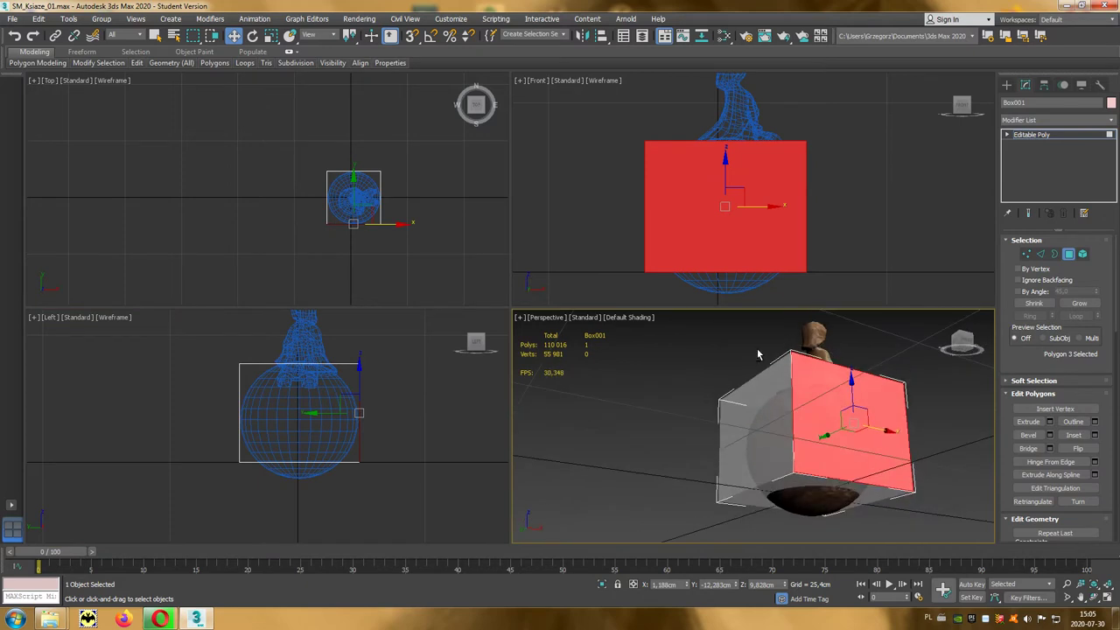
click(800, 478)
right_click(385, 402)
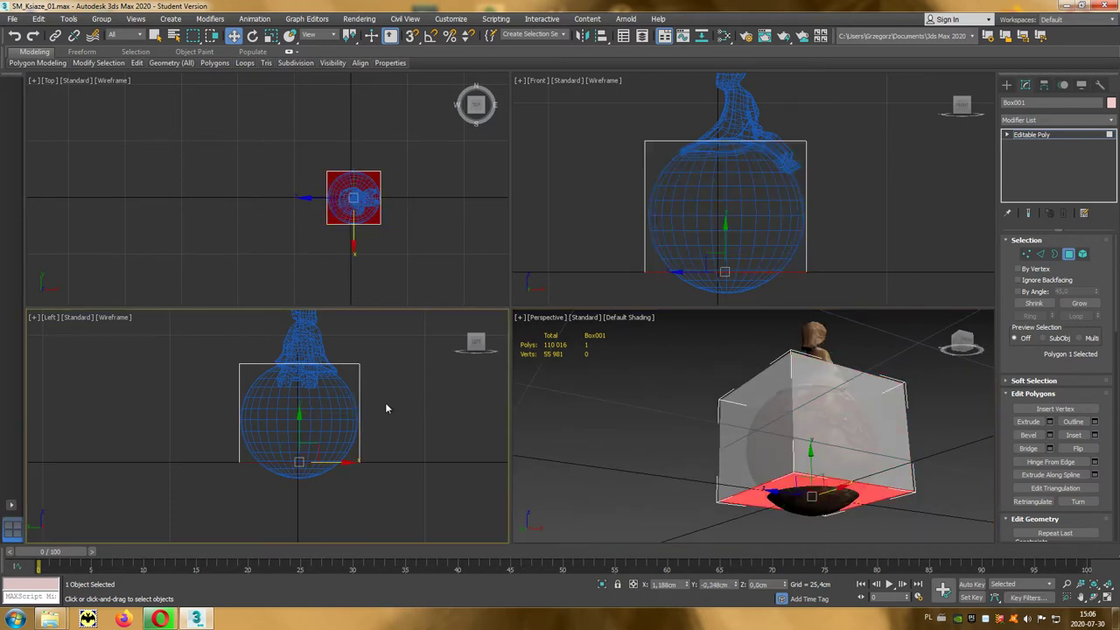
drag(300, 424, 294, 440)
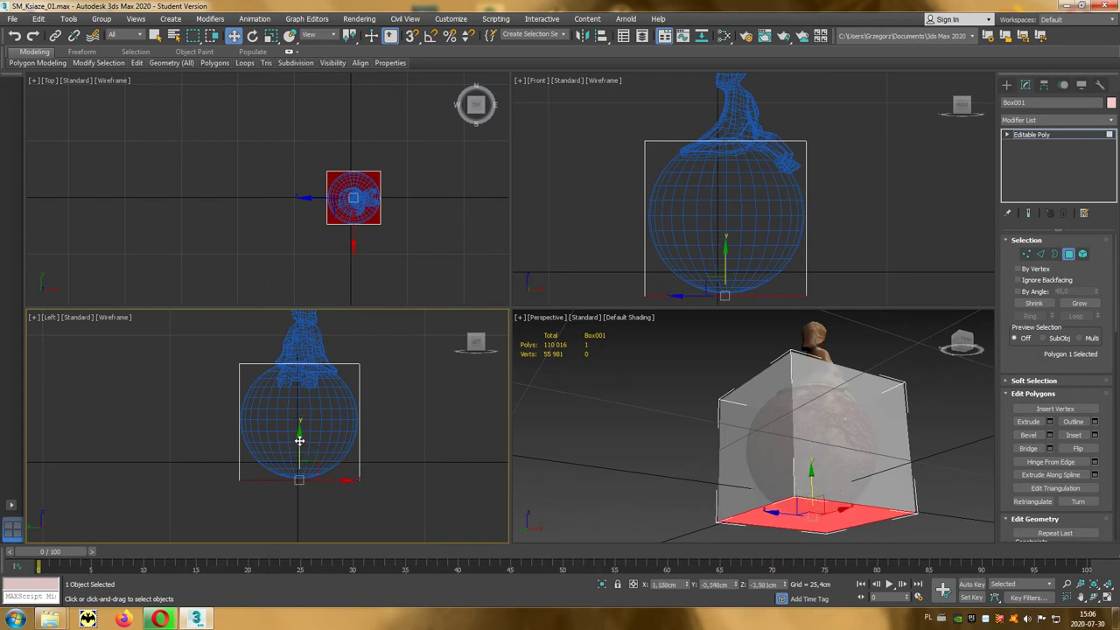
Step: Raise the top face to the statue's base and maximize the Perspective view
alt+middle_drag(764, 442, 785, 439)
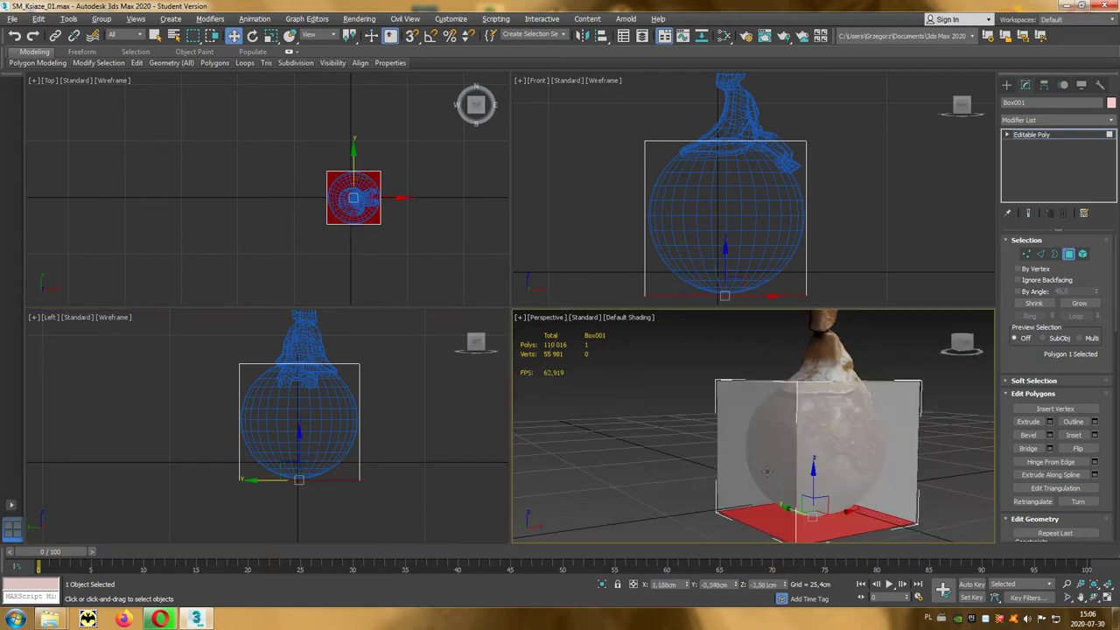
click(794, 389)
right_click(858, 168)
drag(744, 133, 724, 111)
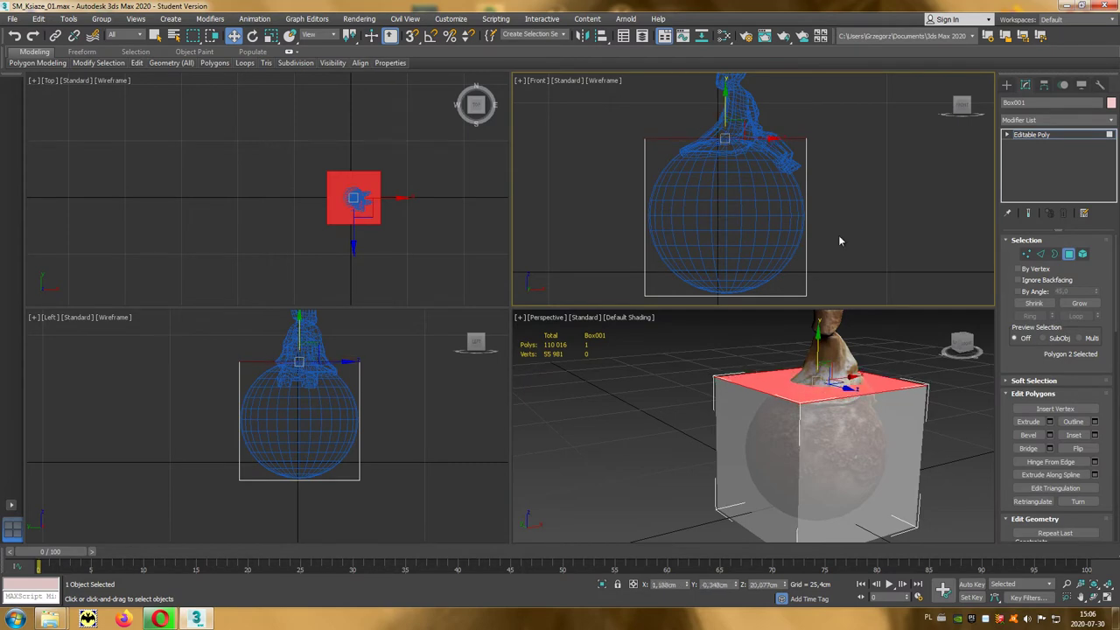
mouse_move(915, 411)
alt+middle_down()
mouse_move(817, 421)
mouse_move(743, 380)
mouse_move(650, 362)
mouse_move(672, 350)
alt+middle_up()
key(alt+w)
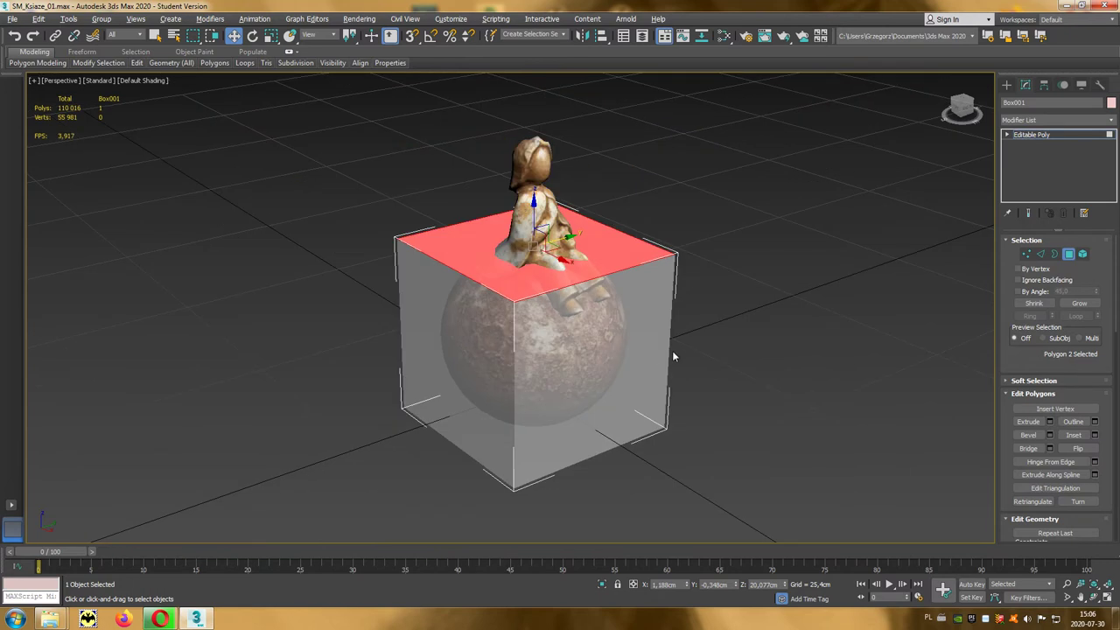
Step: Rename Box001 to UCX_SM_Ksiaze_01_01 using the statue's copied name, then show four viewports
click(1068, 255)
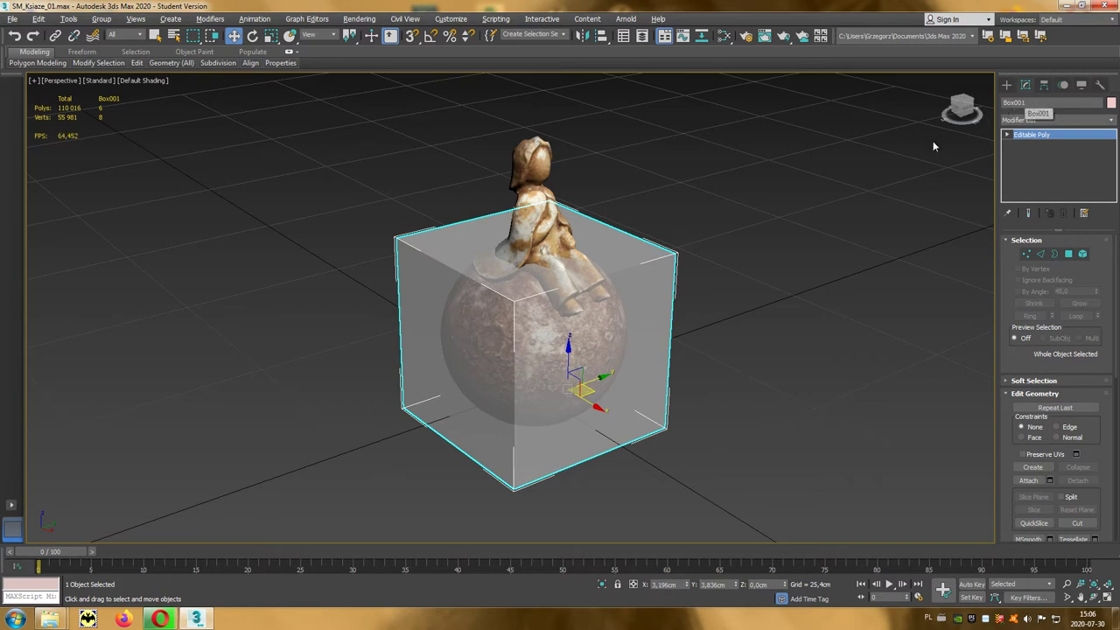
click(542, 162)
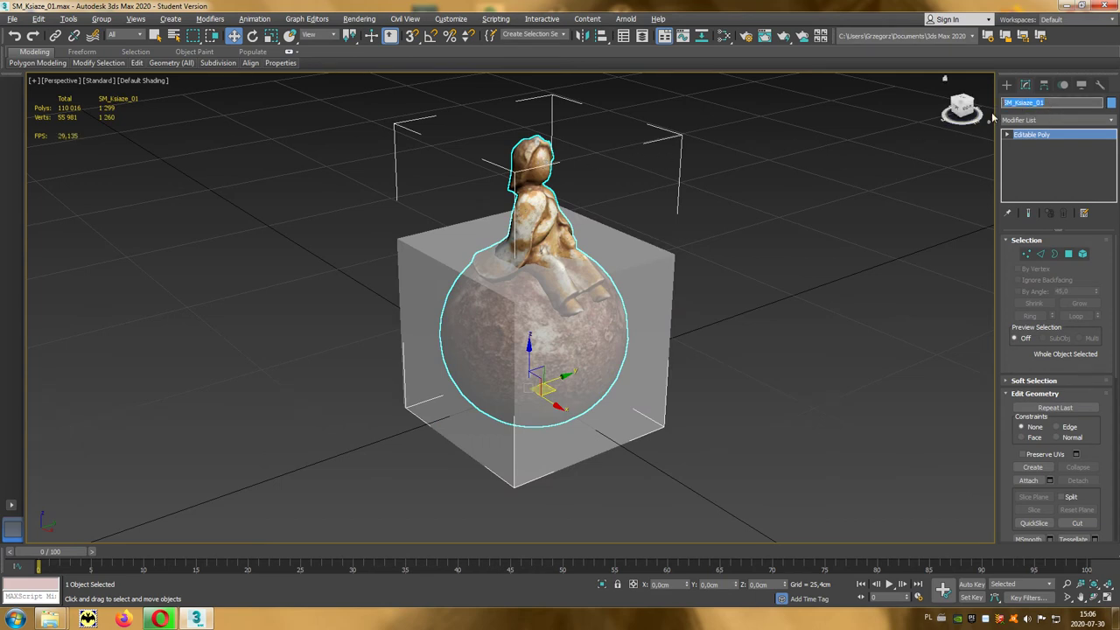
click(643, 280)
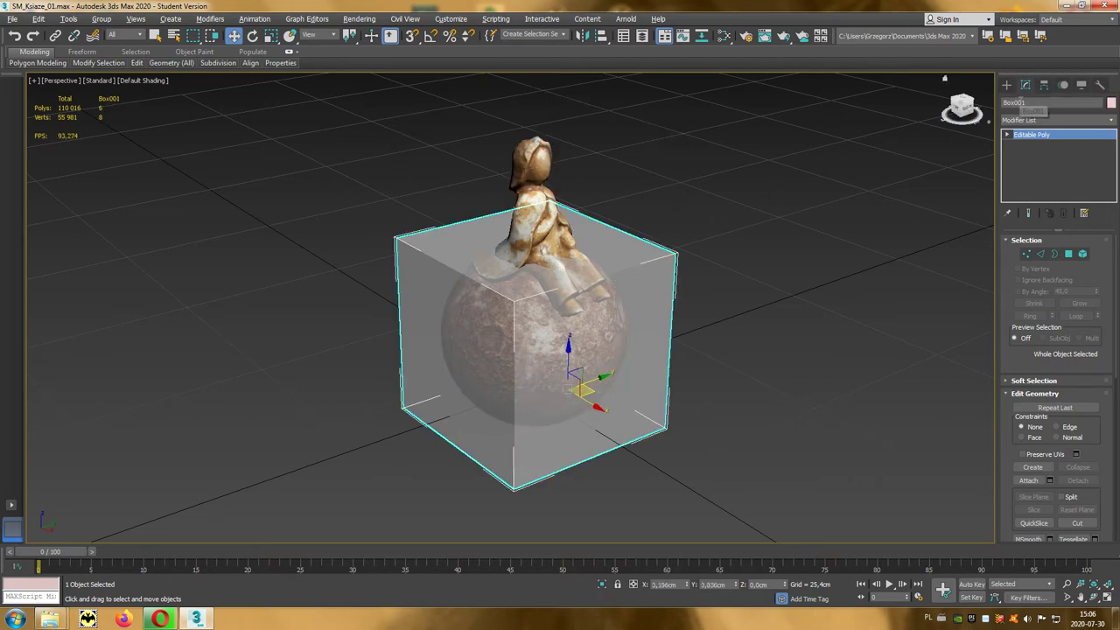
drag(1029, 103, 988, 109)
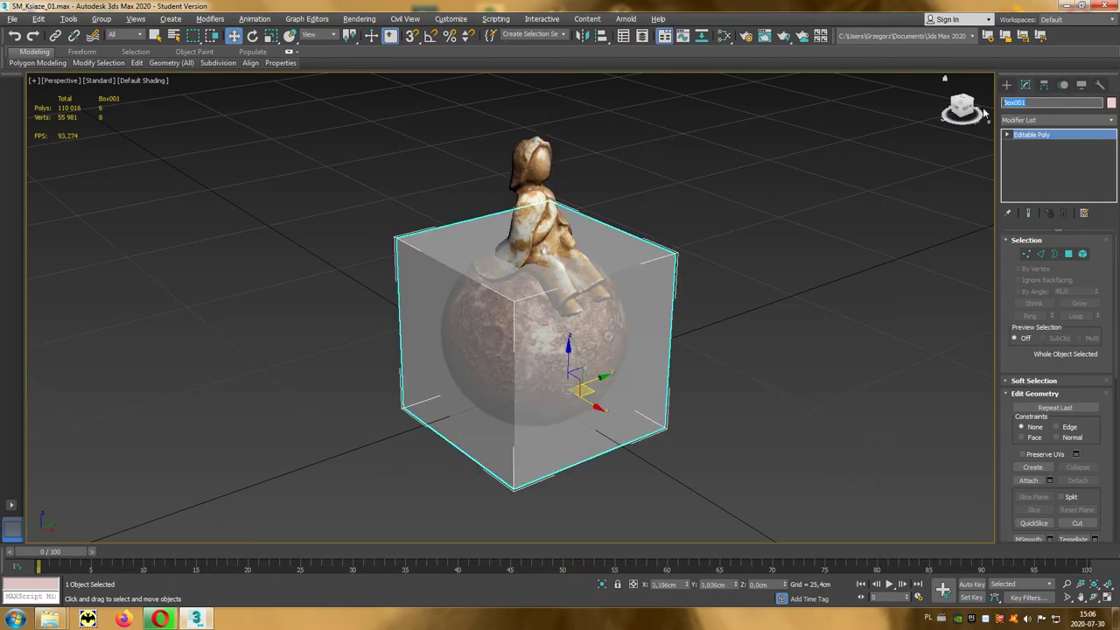
text(Li)
text(SM_Ksiaze_01)
key(Return)
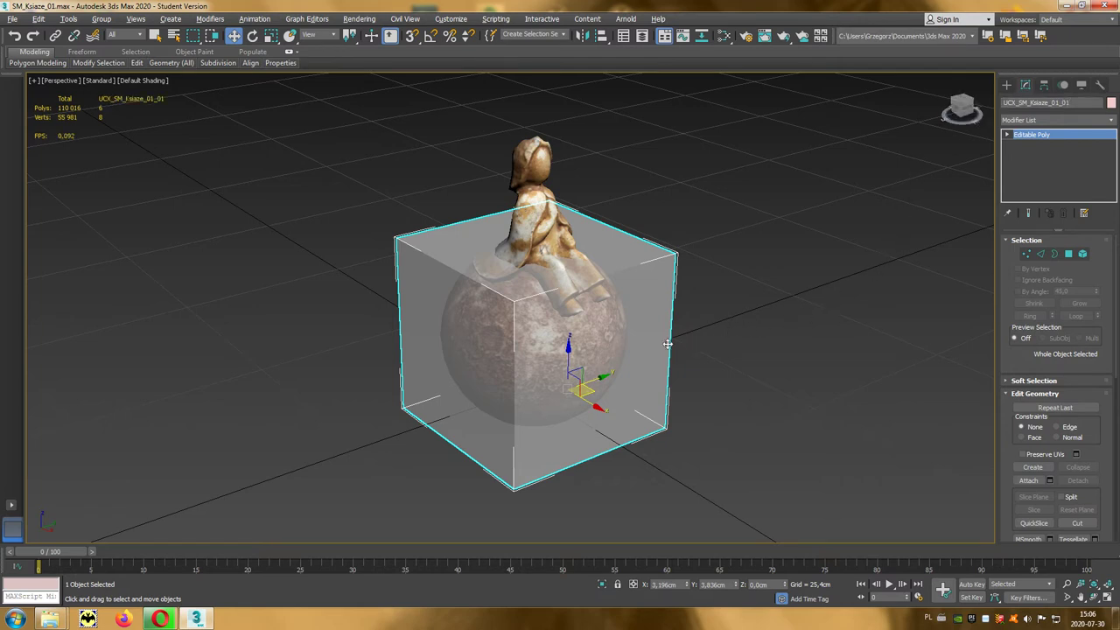
key(alt+w)
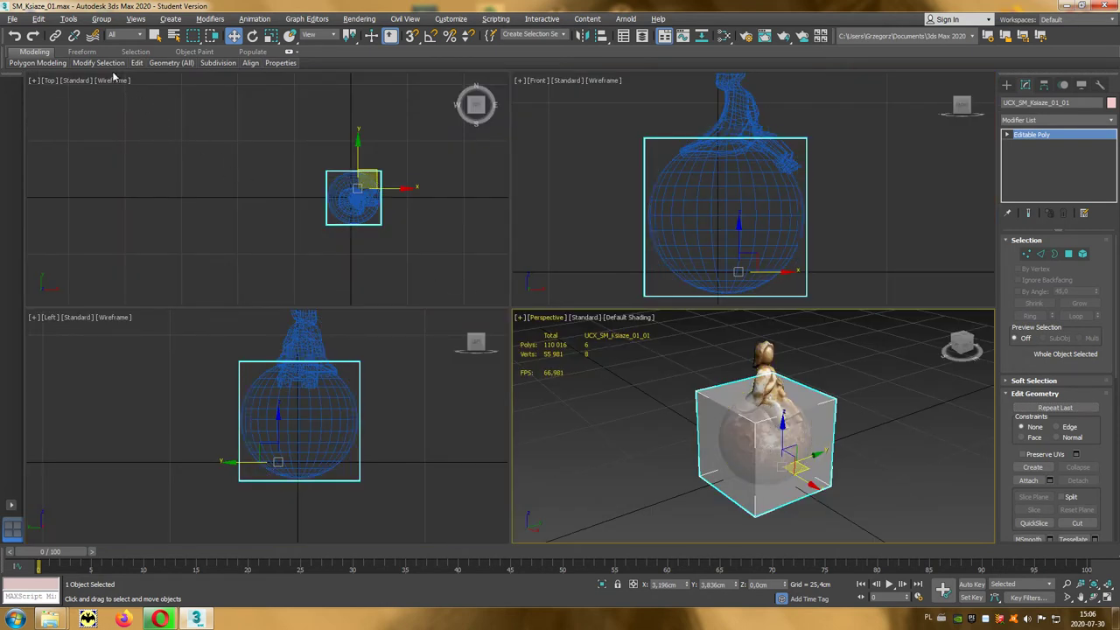
Step: Clone the collision box as an independent Copy, UCX_SM_Ksiaze_01_02, and lift it upward
click(44, 22)
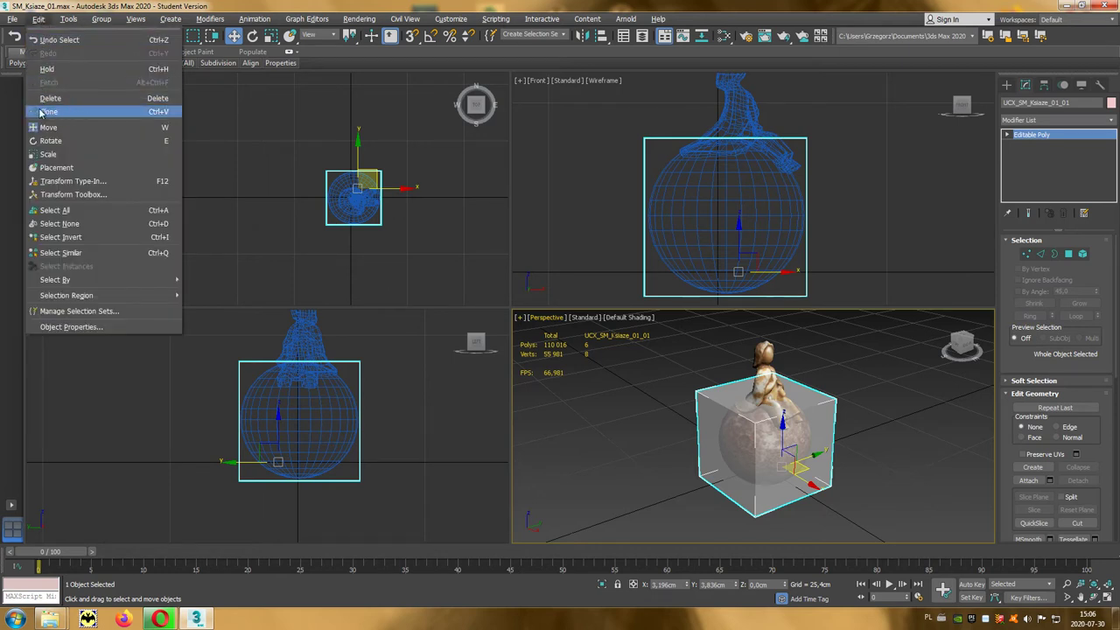
click(79, 112)
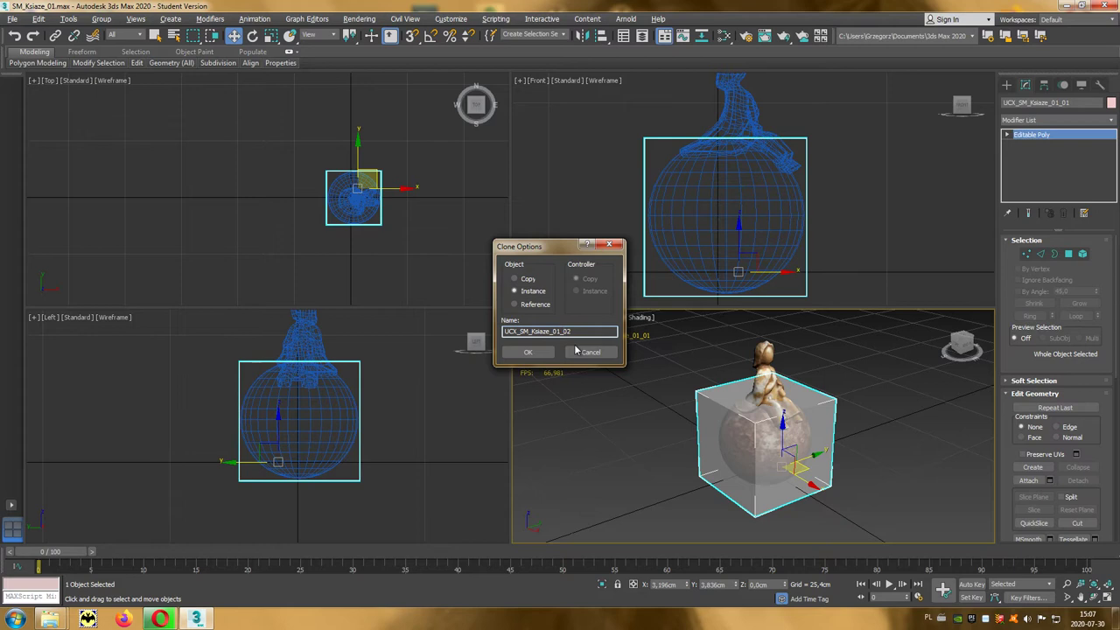
click(523, 281)
click(528, 353)
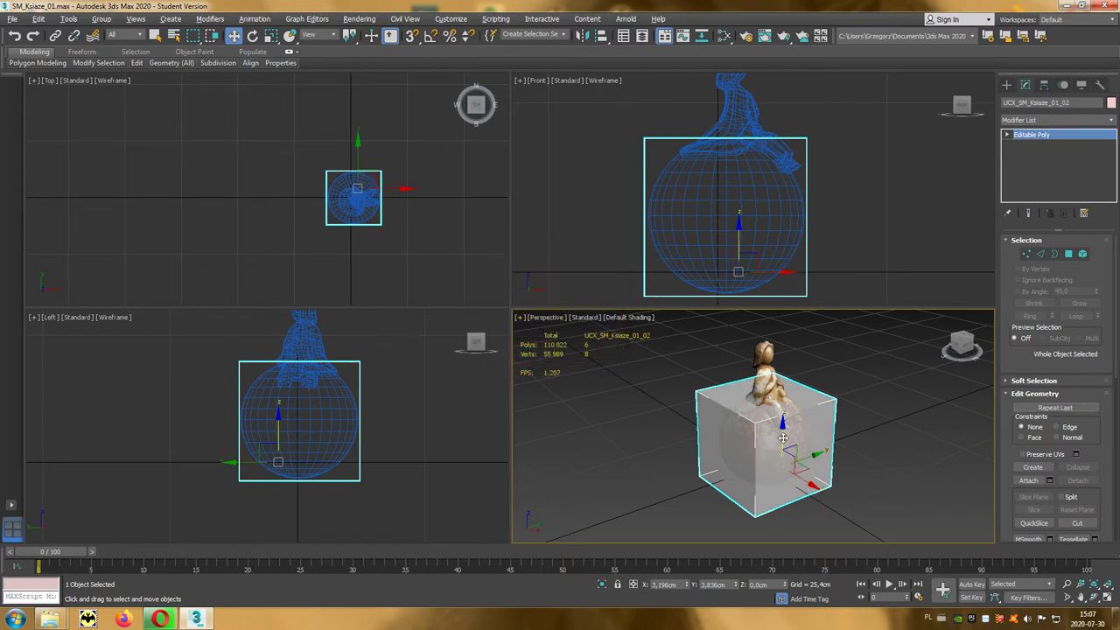
drag(783, 437, 774, 329)
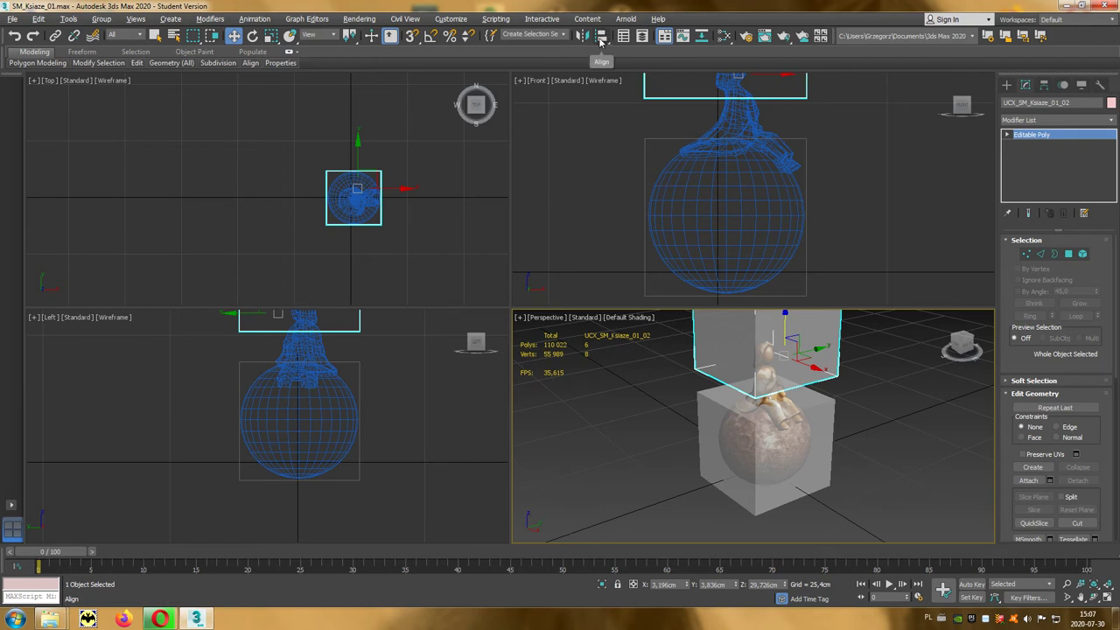
Step: Align the clone's Minimum to the first box's Maximum, with X and Y Position unchecked
click(602, 36)
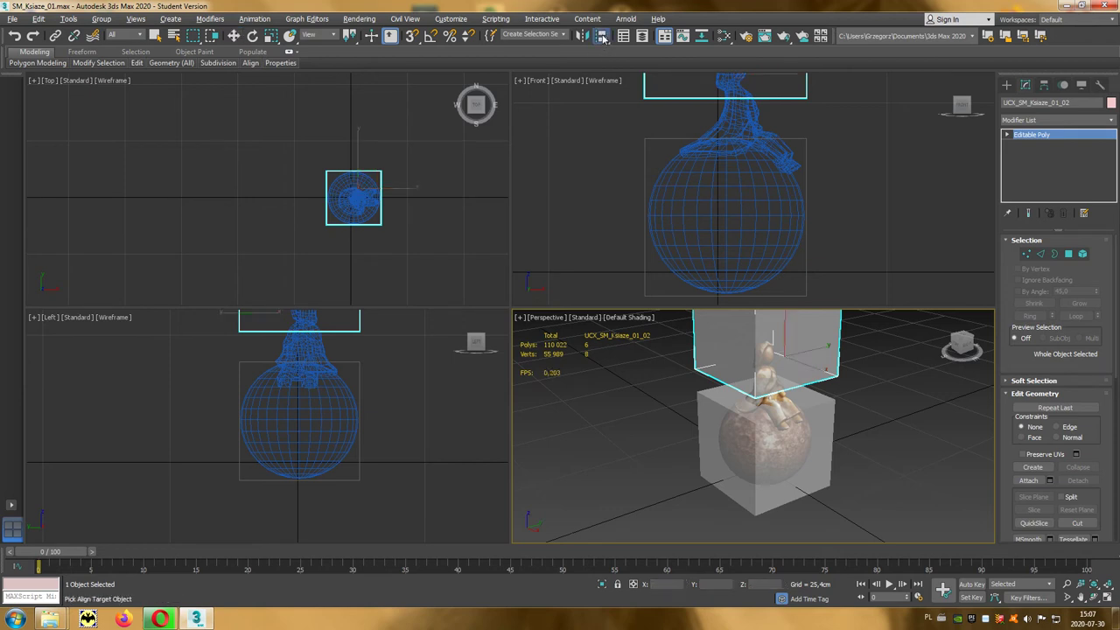
click(826, 433)
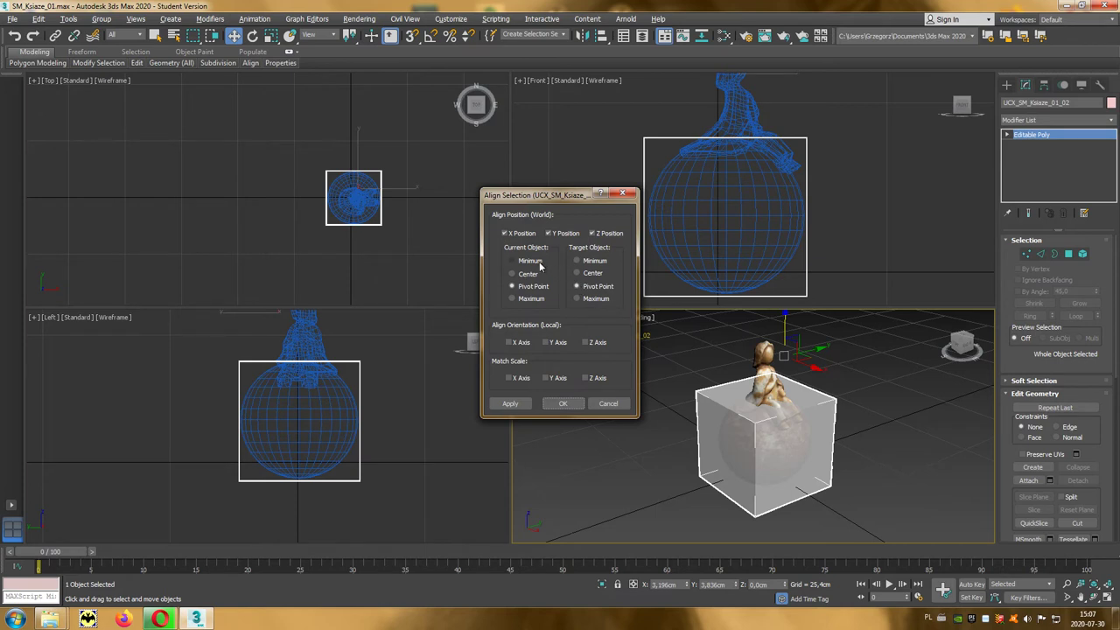
click(540, 263)
click(588, 299)
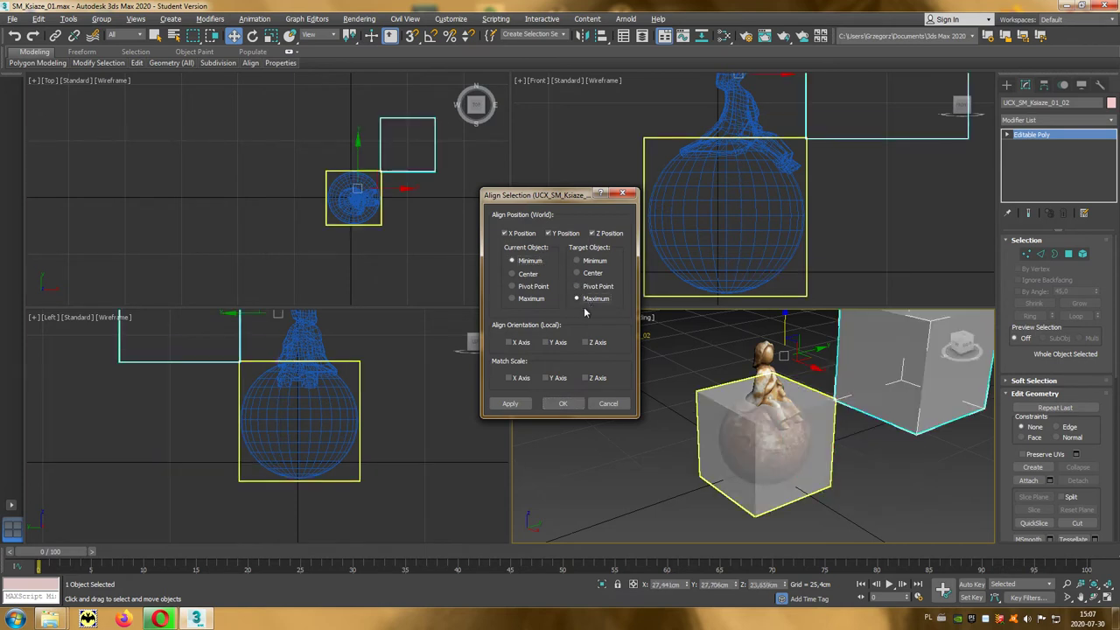
click(560, 236)
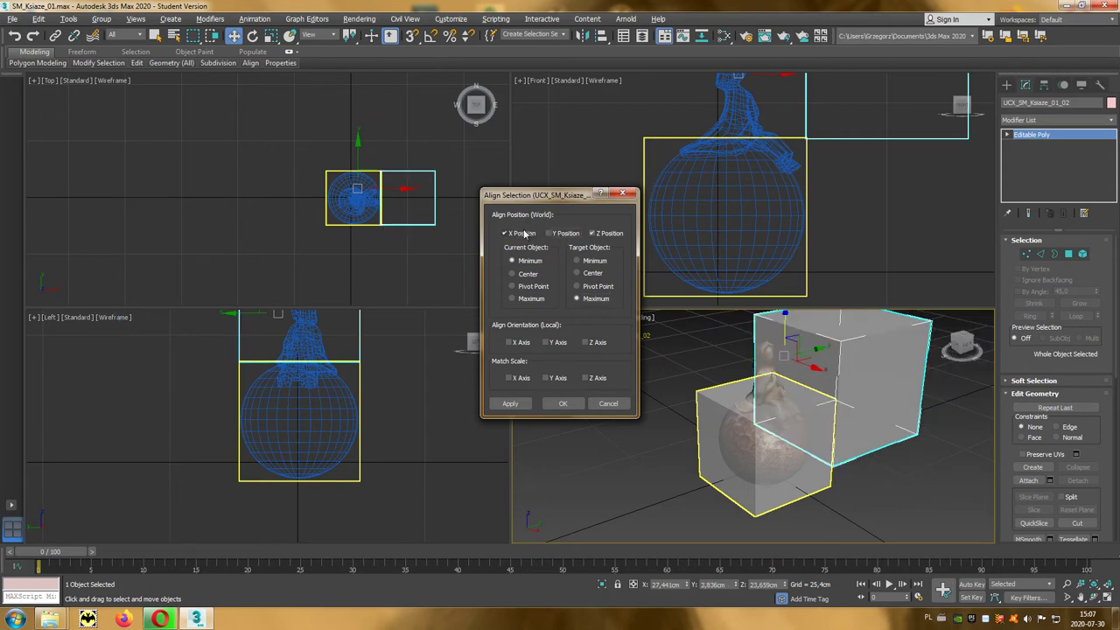
click(520, 233)
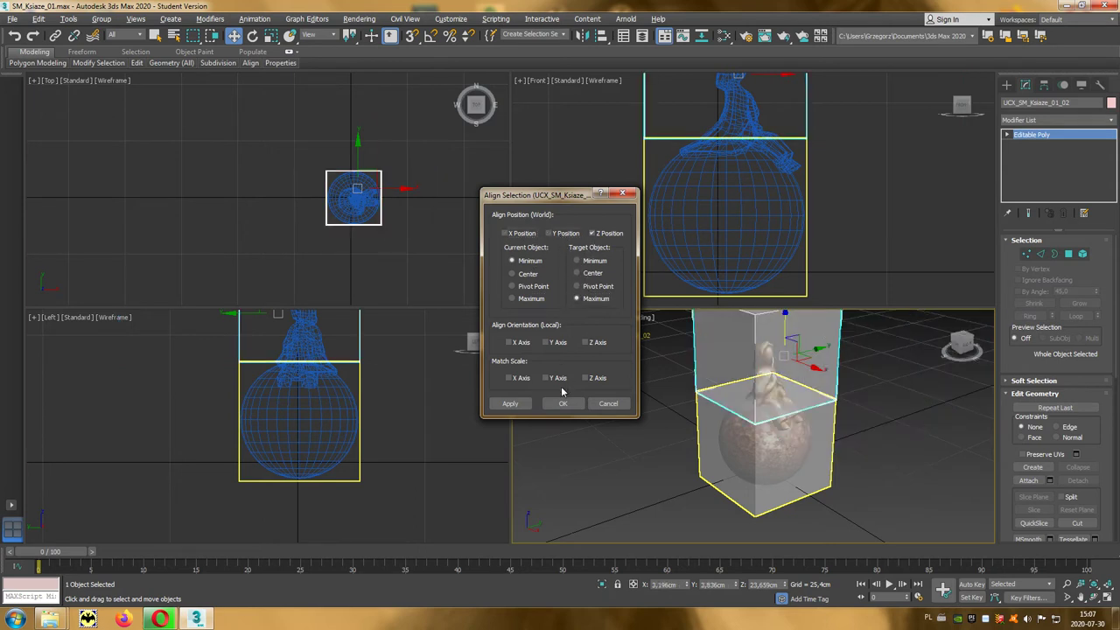
click(563, 403)
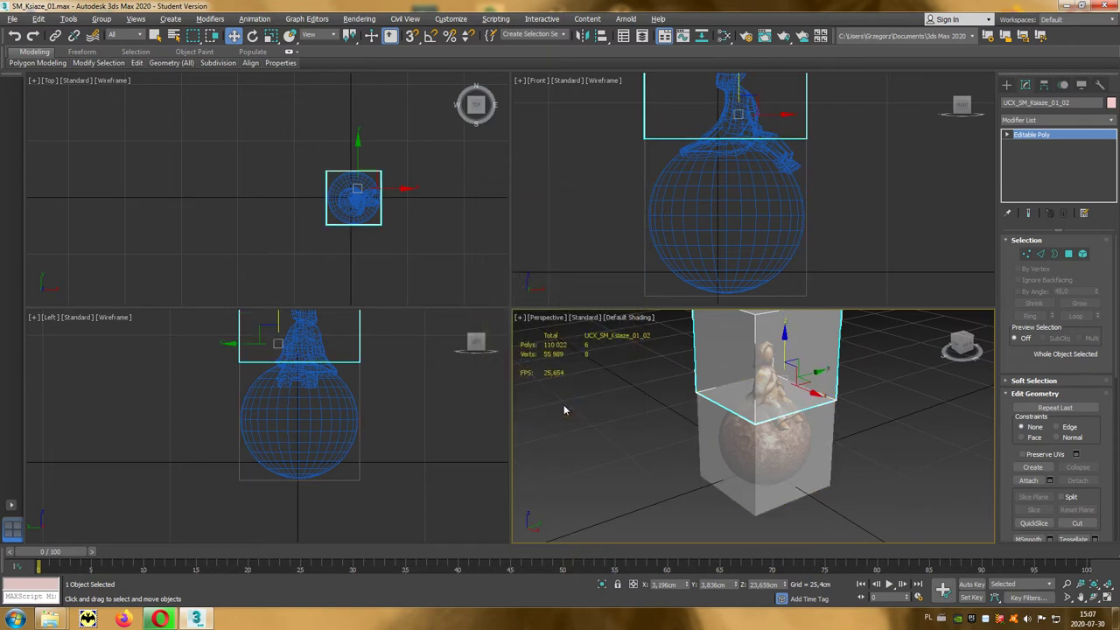
middle_drag(863, 431, 840, 452)
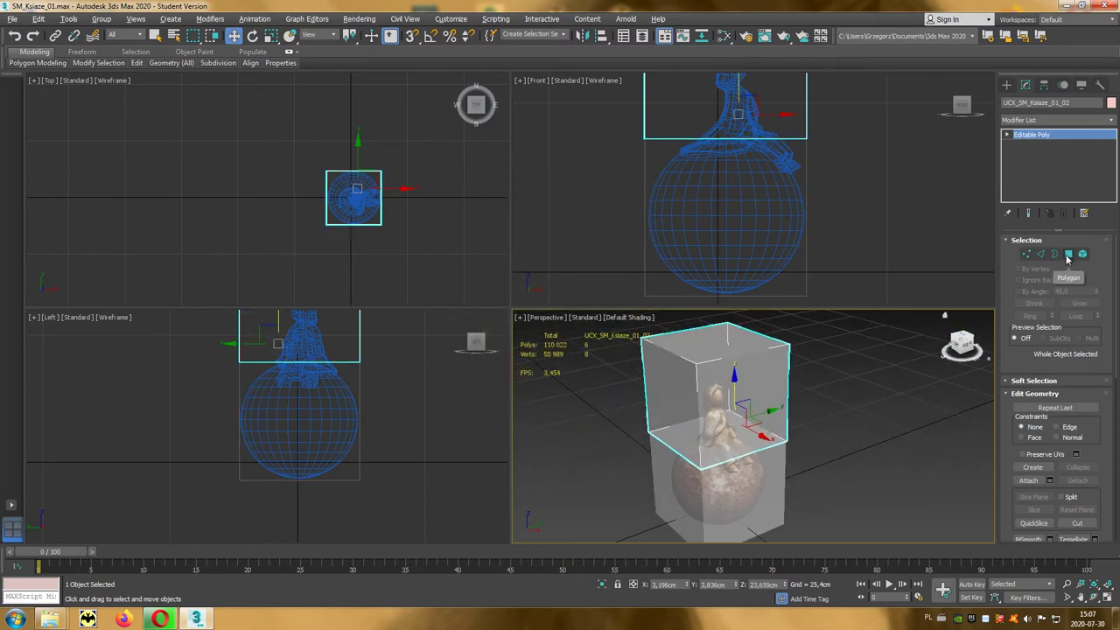
Step: Lower the upper box's top face and uniformly scale it to 45% in X and Y
click(1070, 254)
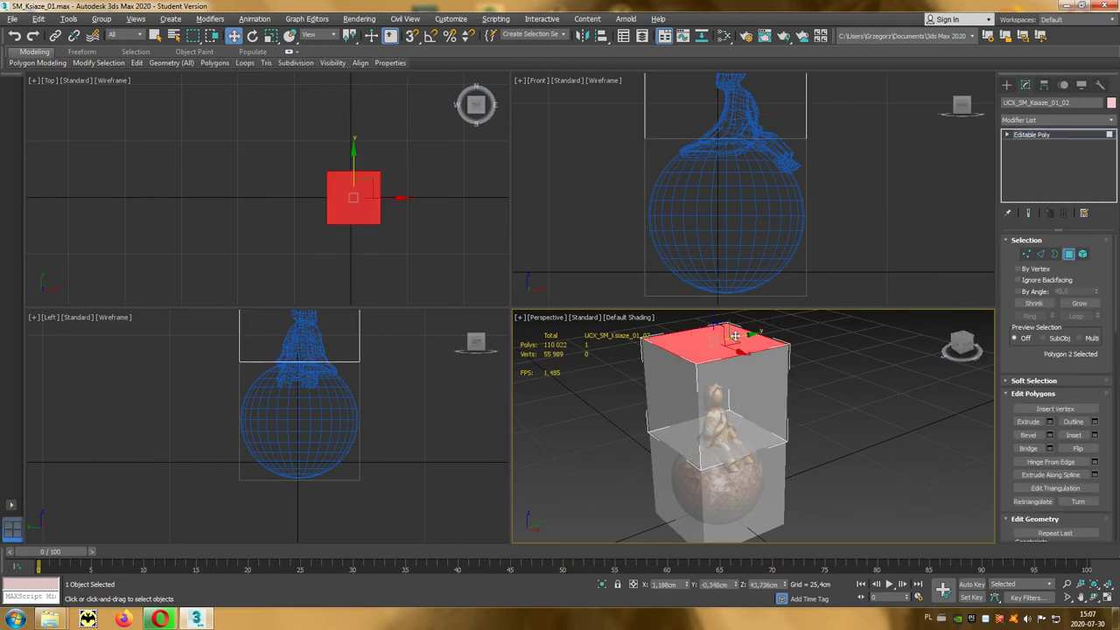
middle_drag(392, 362, 382, 467)
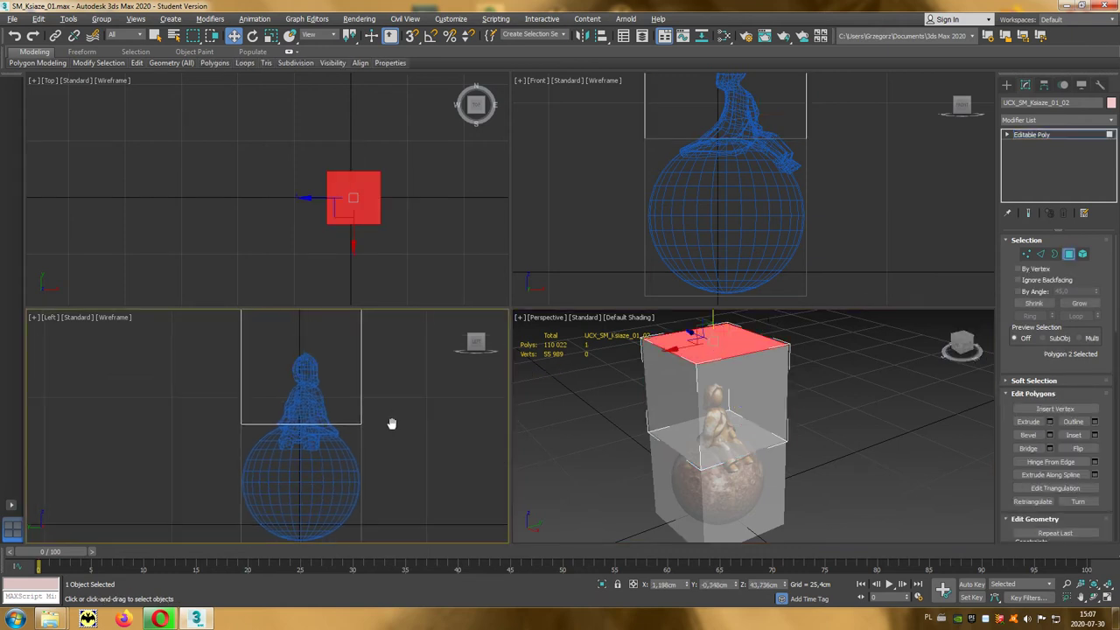
drag(290, 320, 275, 364)
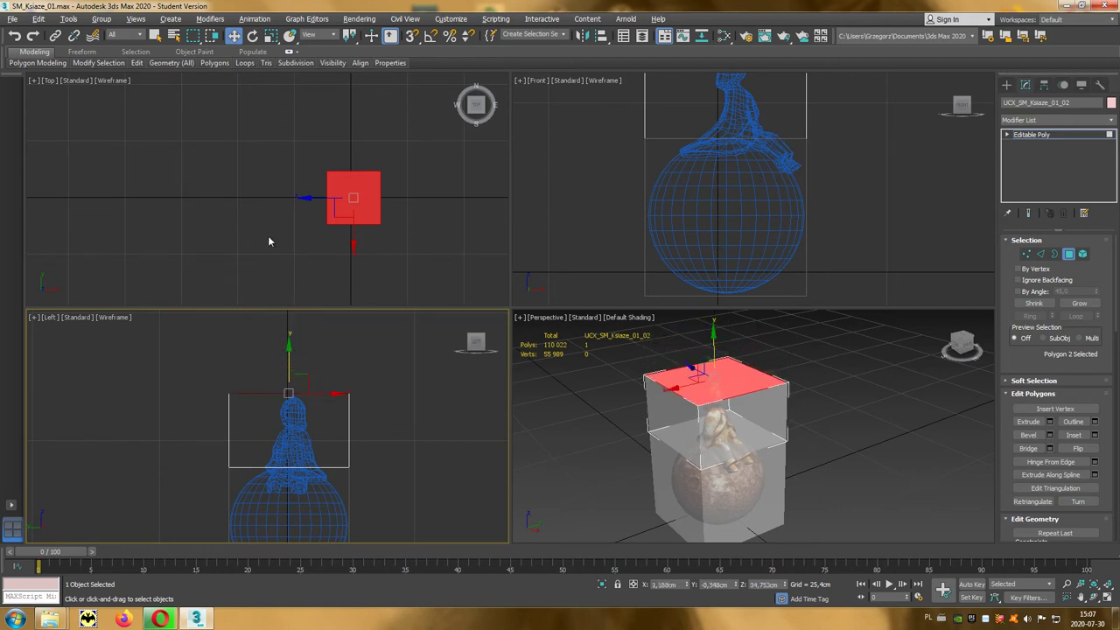
click(271, 36)
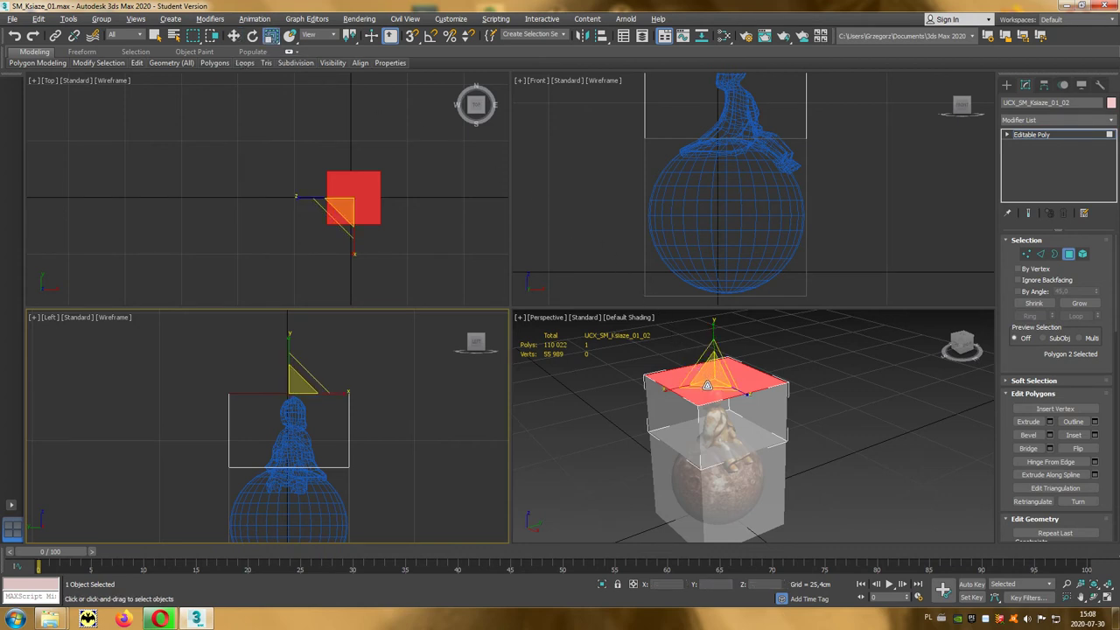
click(748, 364)
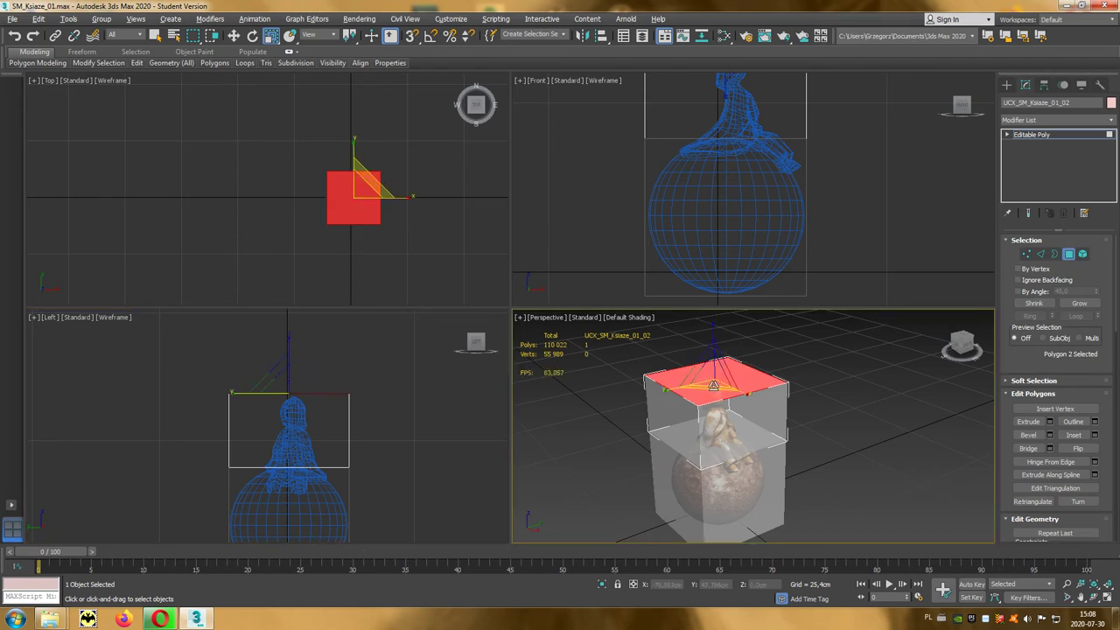
drag(714, 385, 725, 334)
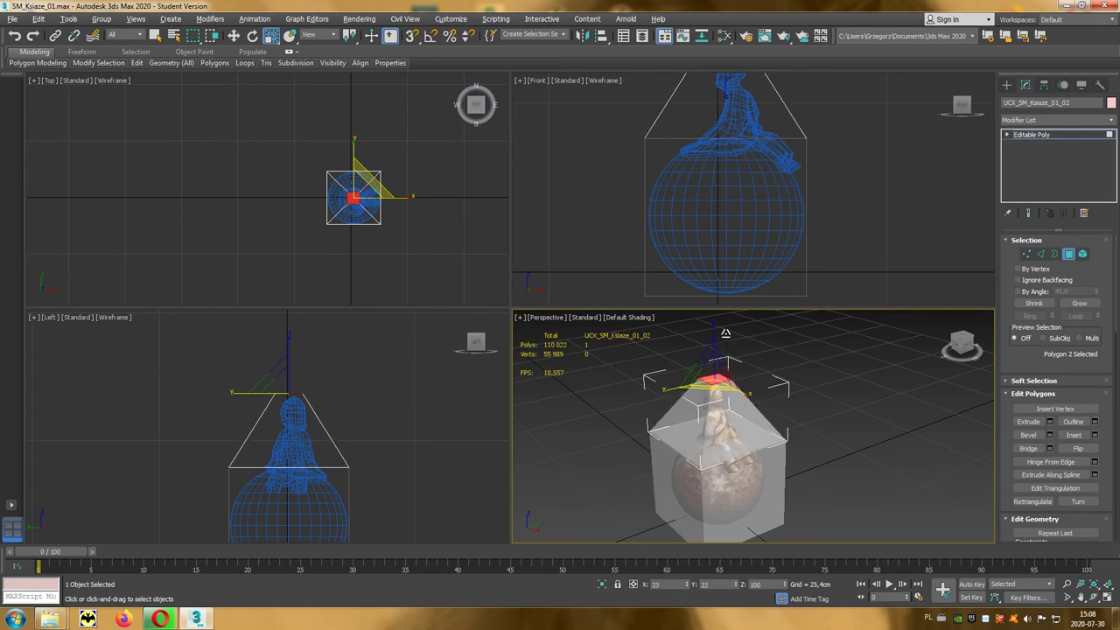
Step: Nudge the shrunken top face in the Left and Front views to centre it over the head
middle_drag(828, 183, 799, 240)
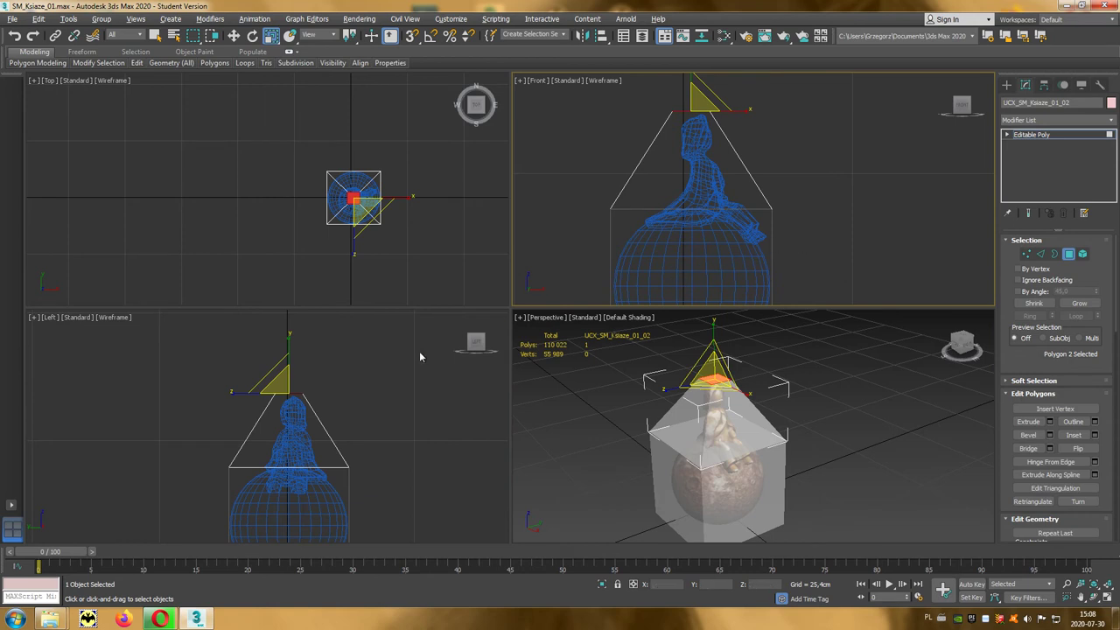
click(233, 35)
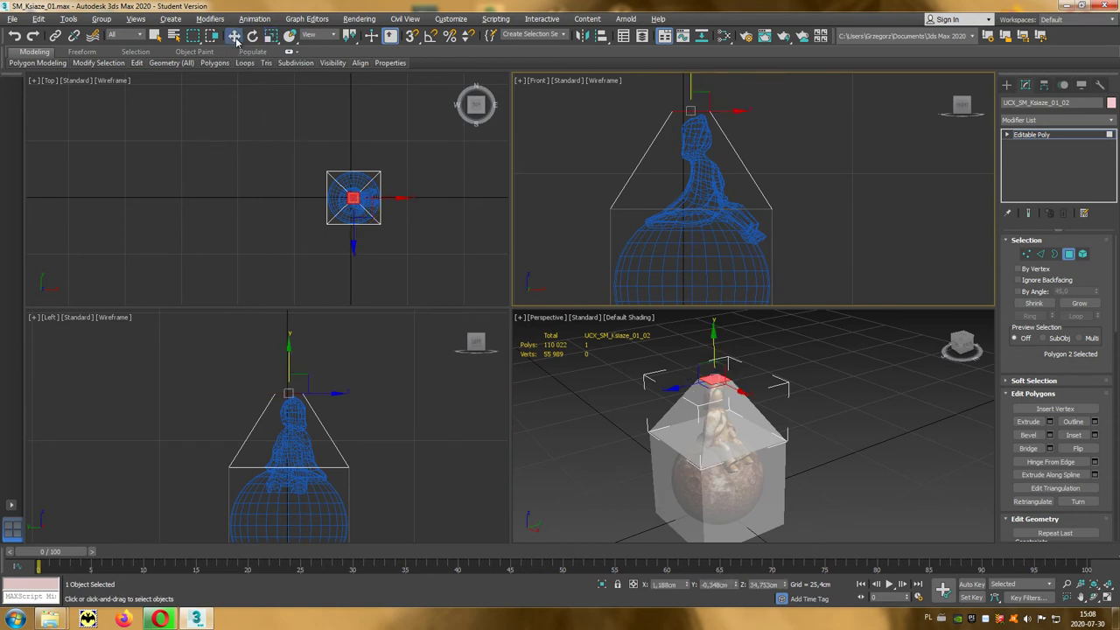
click(329, 395)
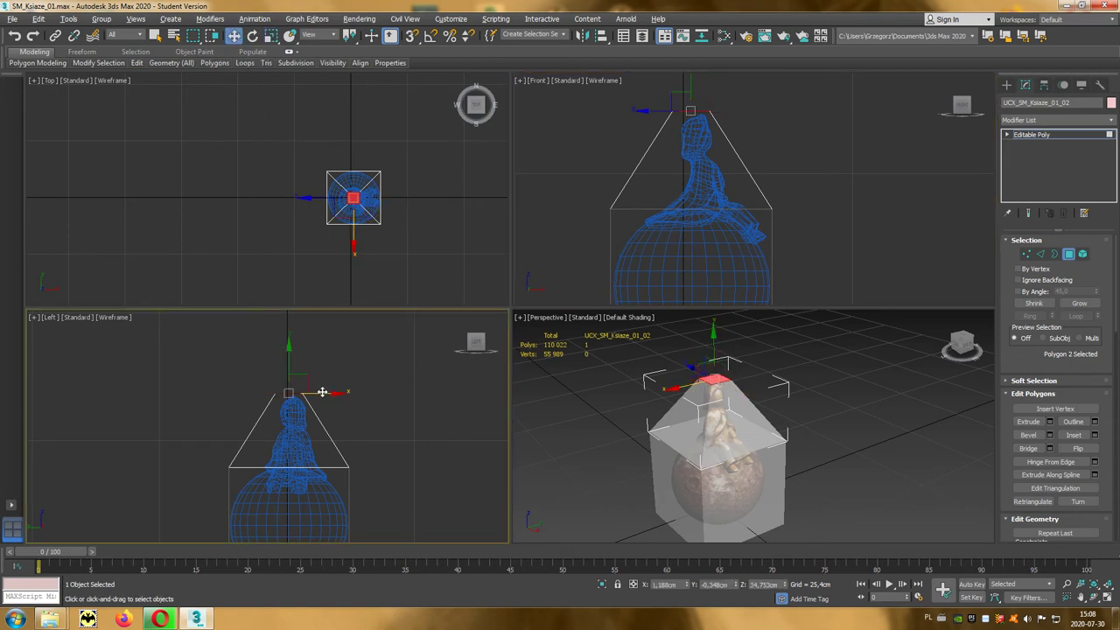
drag(322, 392, 326, 392)
right_click(736, 129)
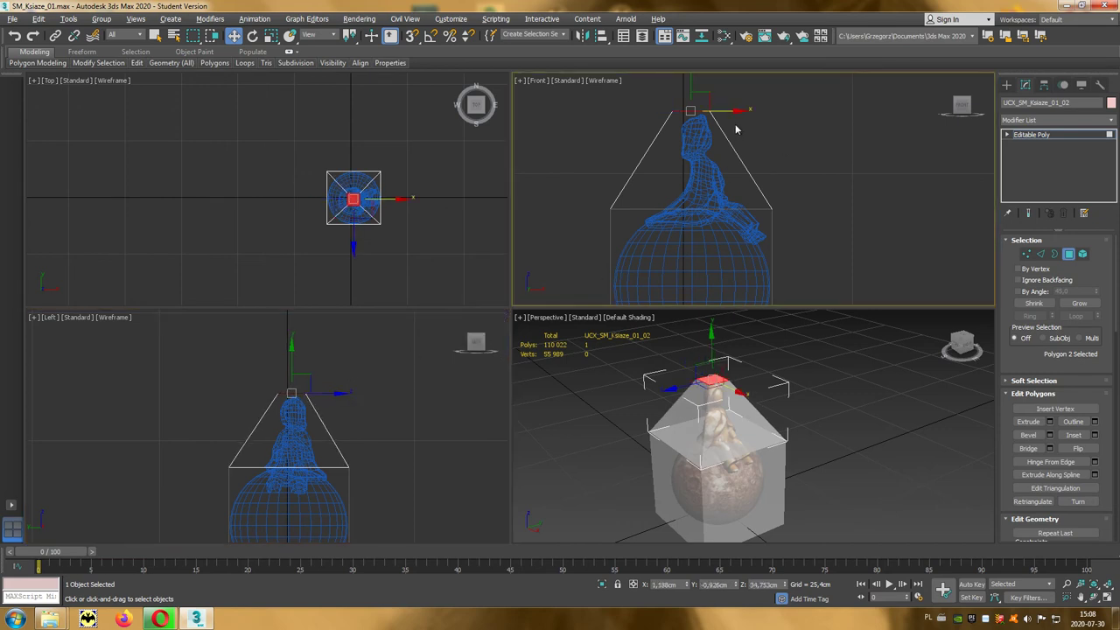
drag(724, 109, 730, 109)
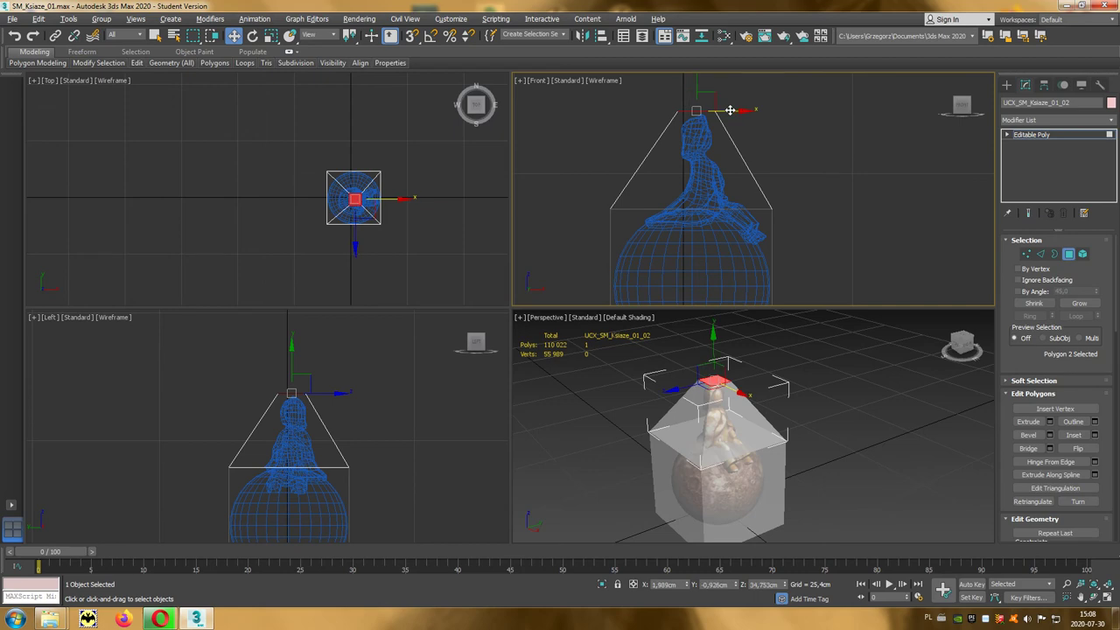
click(823, 412)
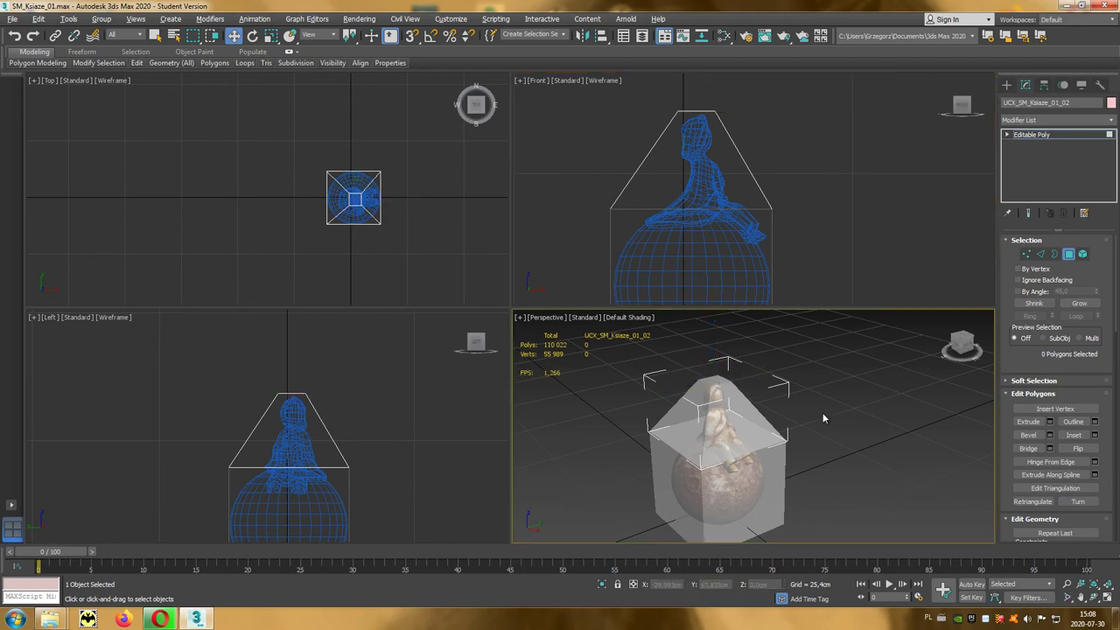
Step: Maximize the Perspective view, leave Polygon mode, and box-select the statue with both UCX boxes
key(alt+w)
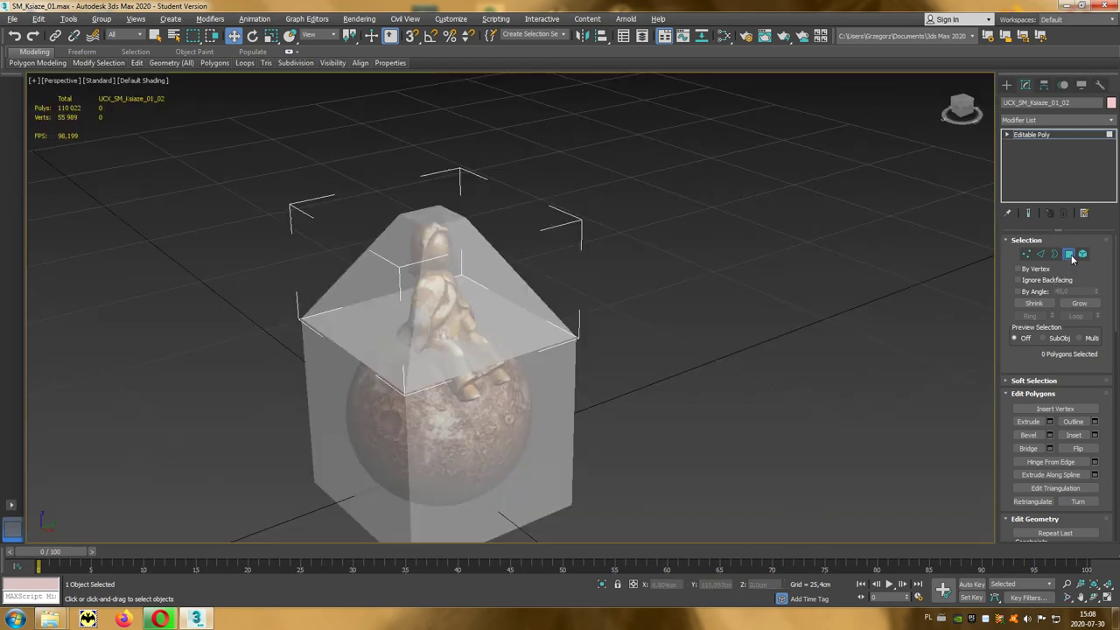
click(1072, 256)
mouse_move(787, 324)
alt+middle_down()
mouse_move(761, 322)
mouse_move(765, 286)
alt+middle_up()
click(748, 327)
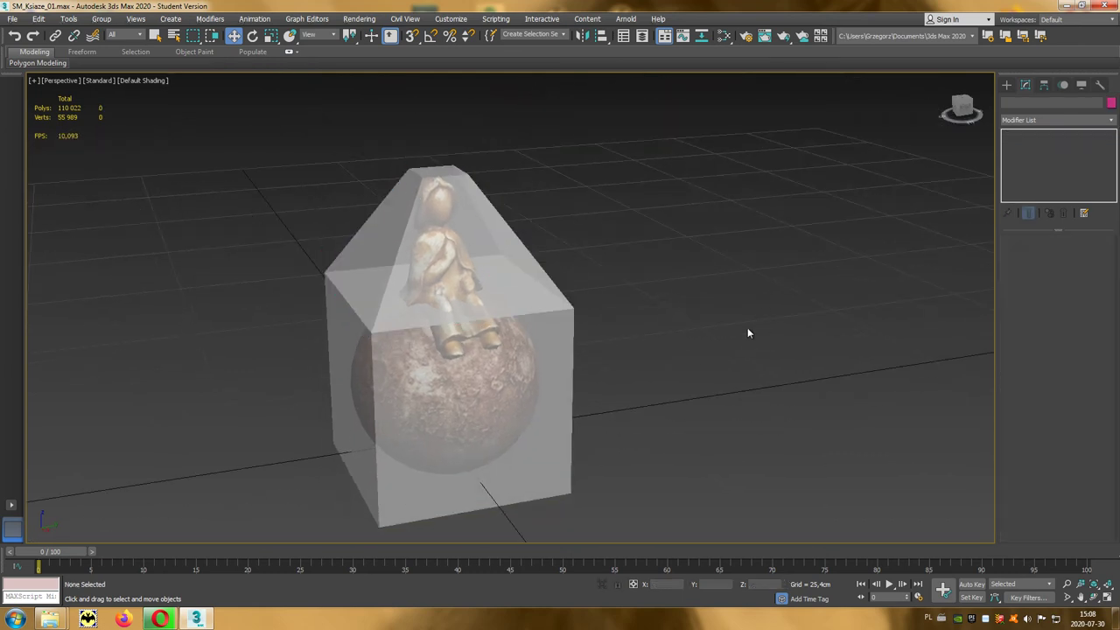
alt+middle_drag(747, 333, 697, 259)
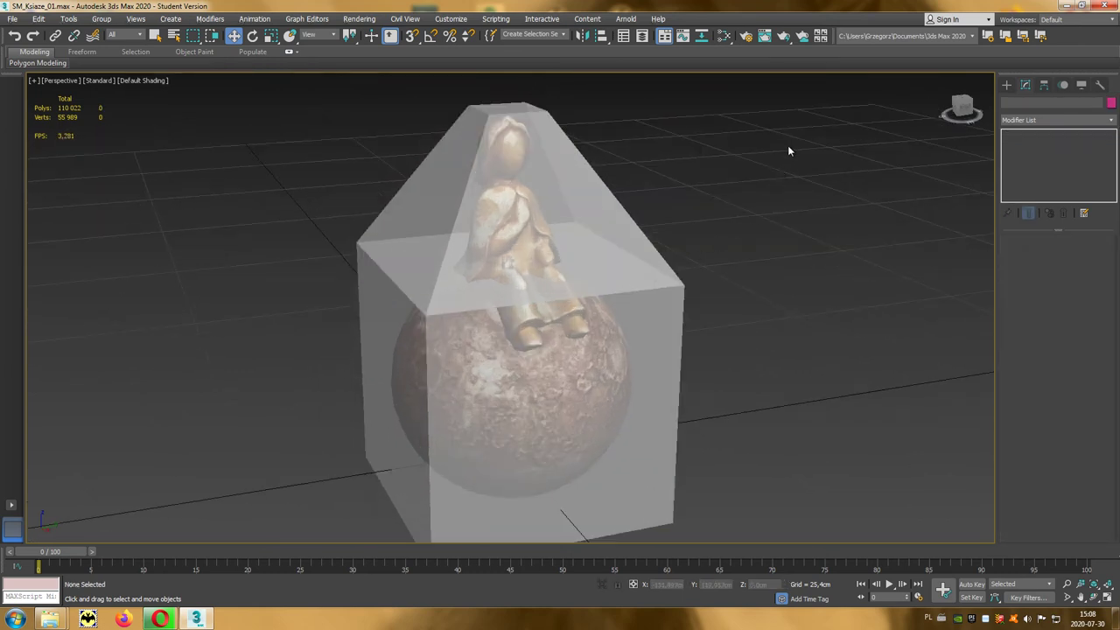
drag(538, 283, 330, 375)
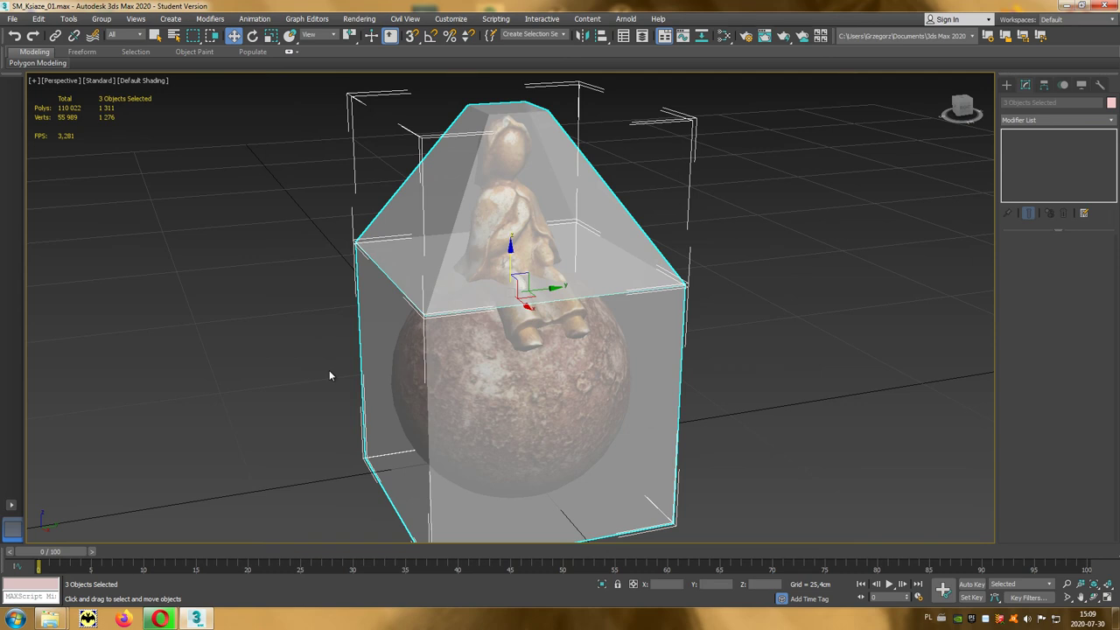
Step: Export the selected objects over SM_Ksiaze_01.FBX, confirming the replacement and the FBX export settings
click(13, 20)
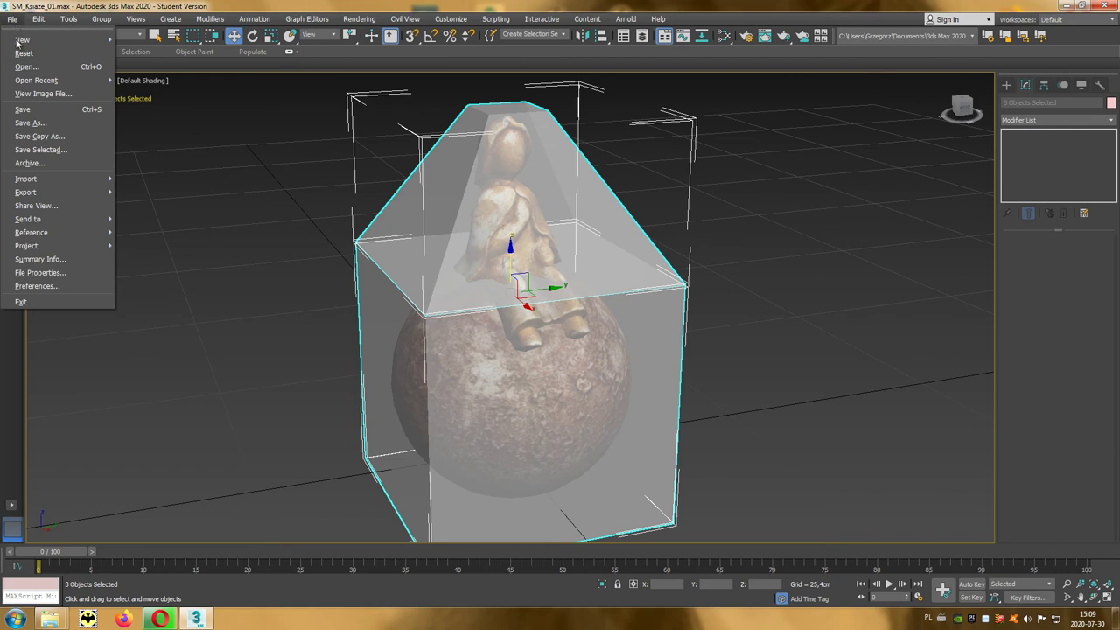
mouse_move(35, 192)
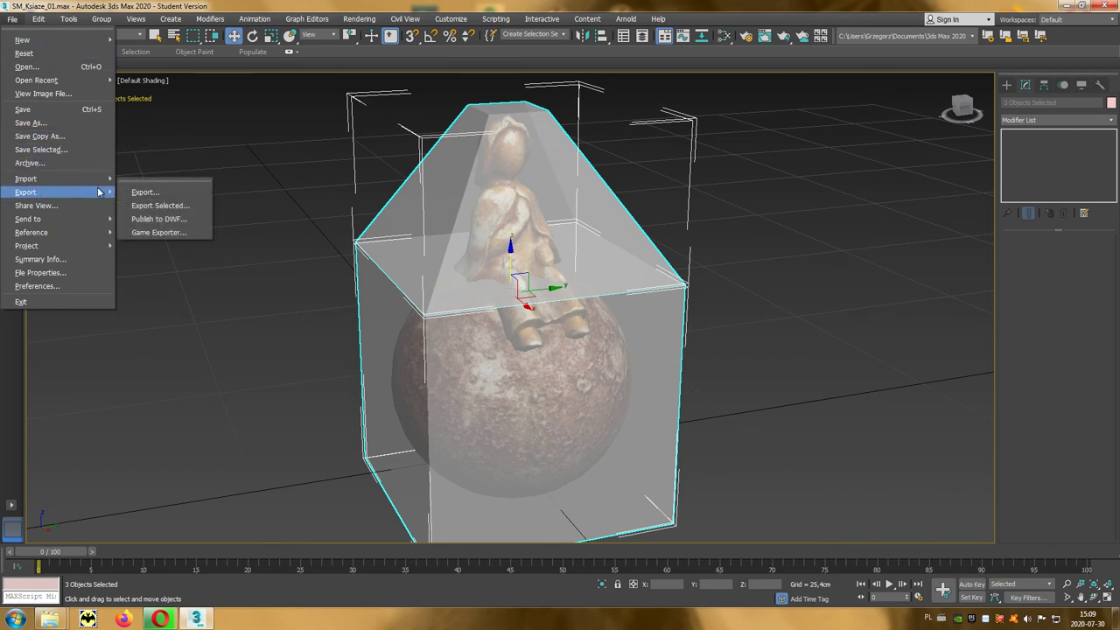
click(150, 207)
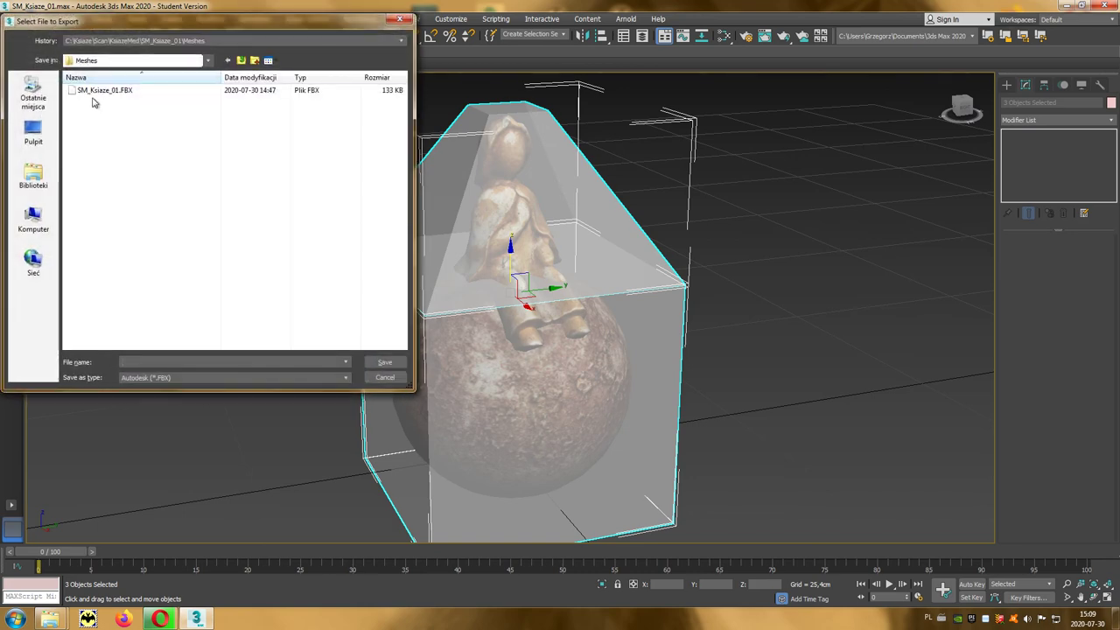
click(98, 91)
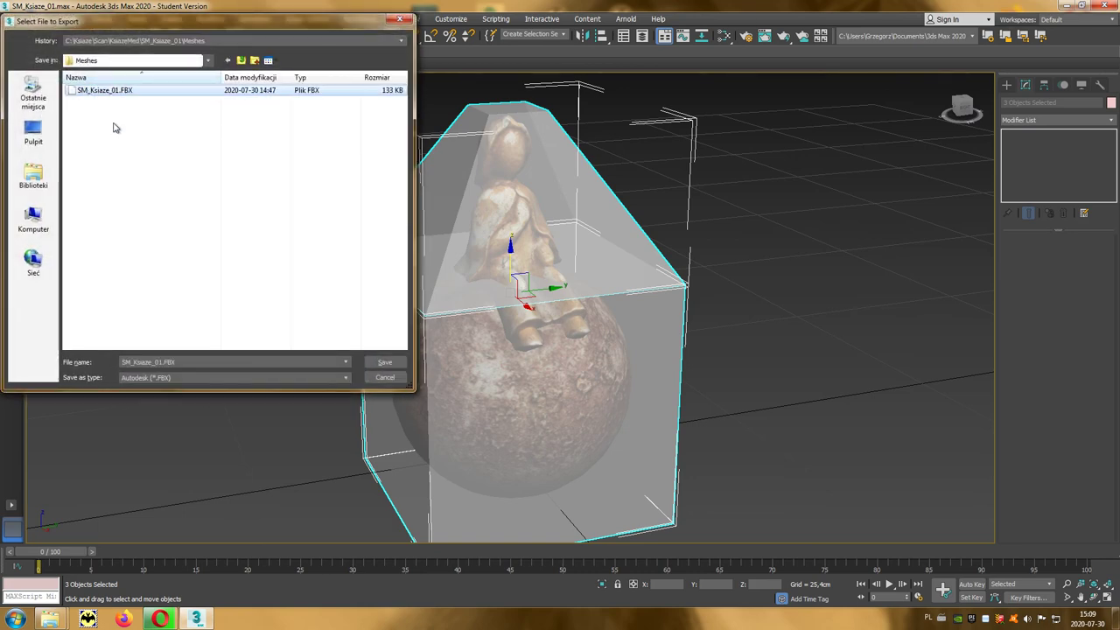
click(384, 362)
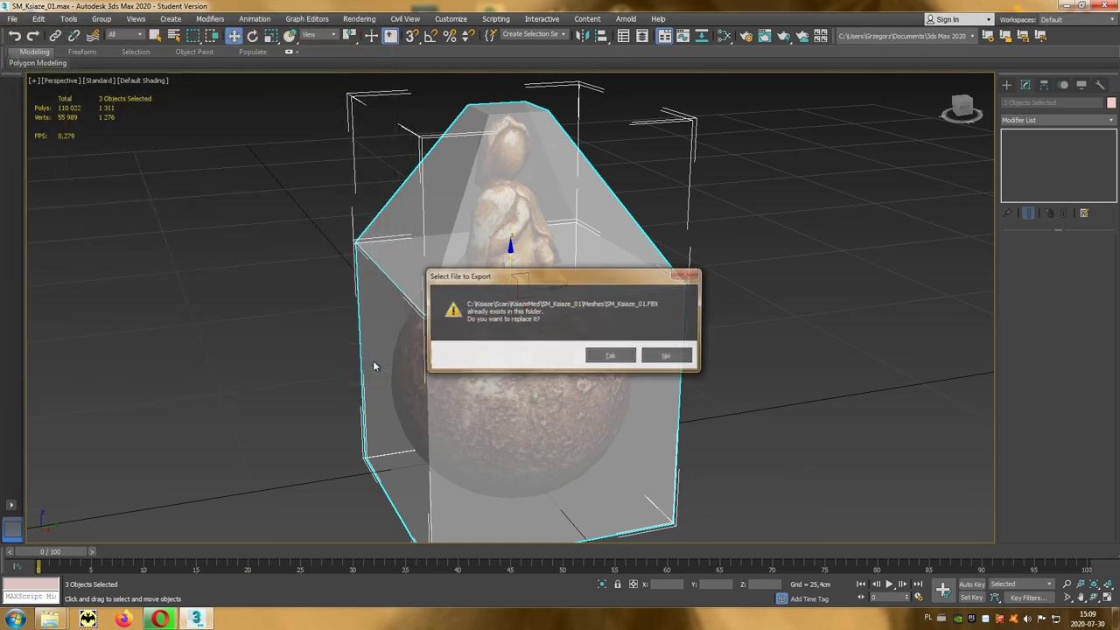
click(622, 356)
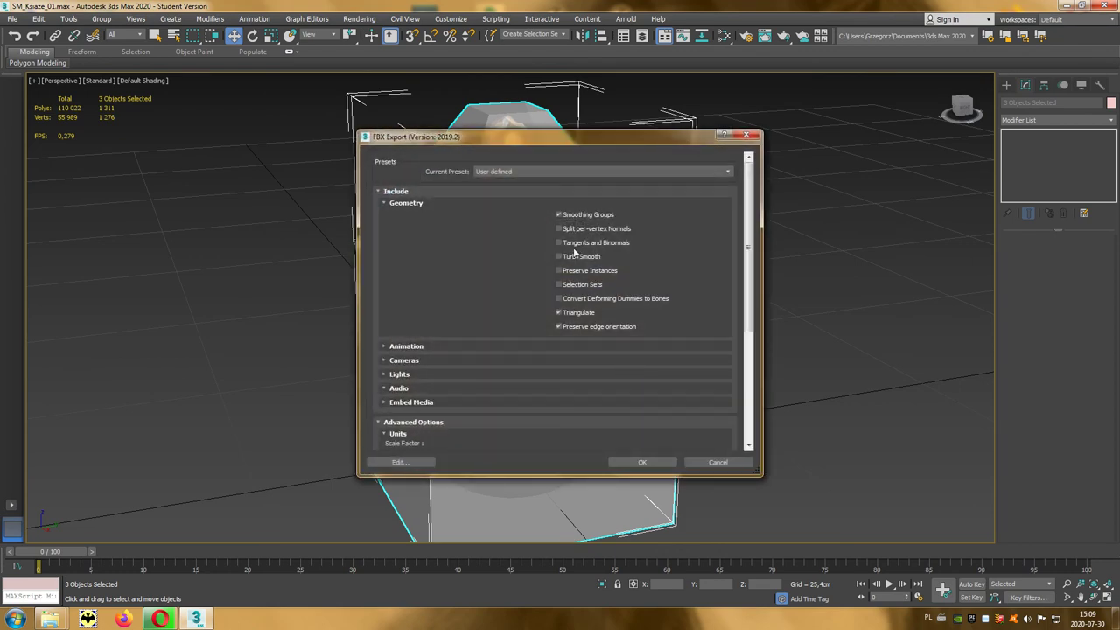
click(640, 462)
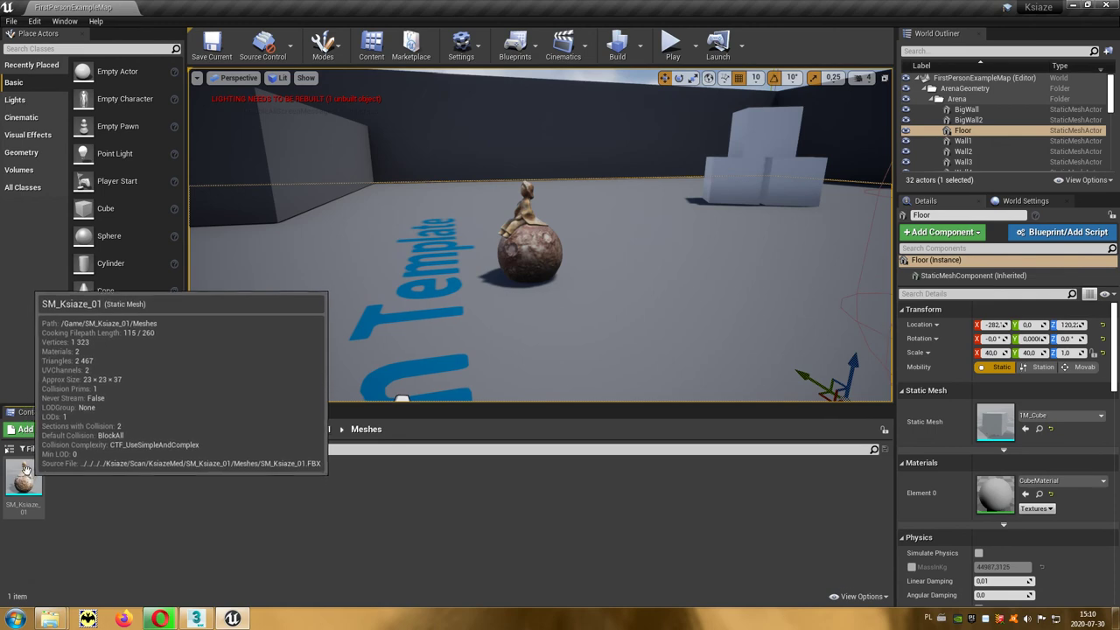
Step: Open SM_Ksiaze_01 in the Static Mesh Editor, reset the camera, and display Simple Collision
double_click(32, 488)
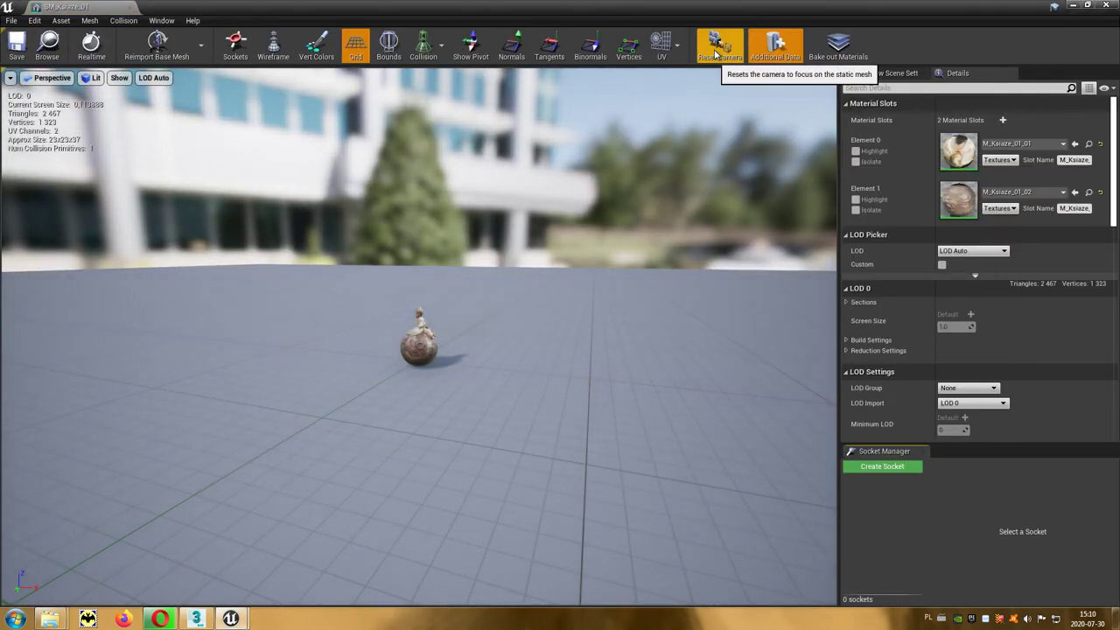
click(716, 53)
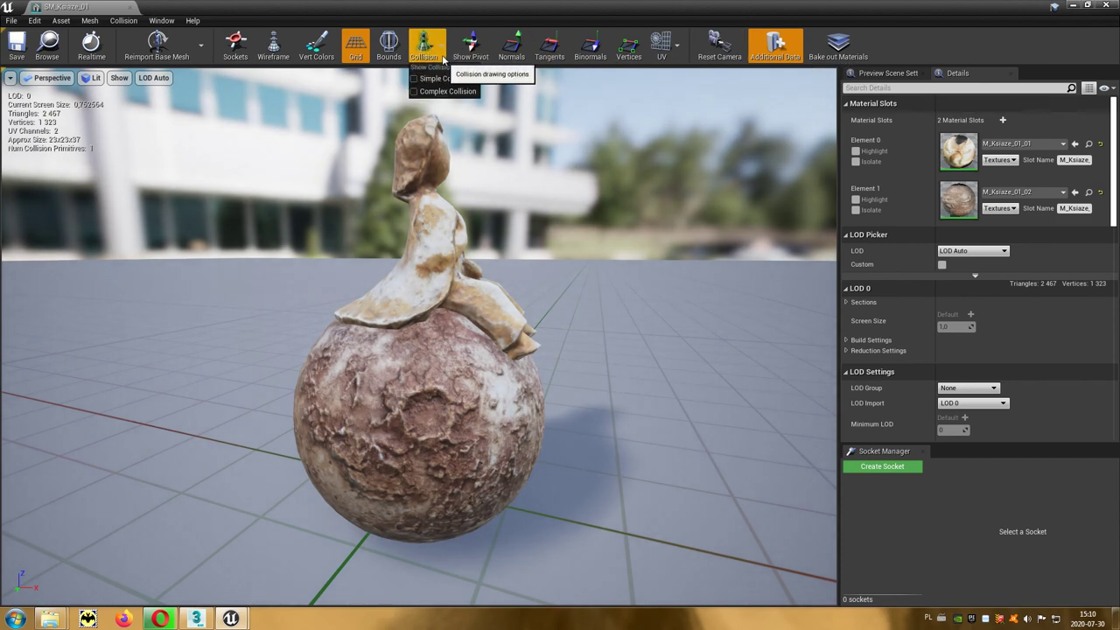
click(441, 44)
click(443, 79)
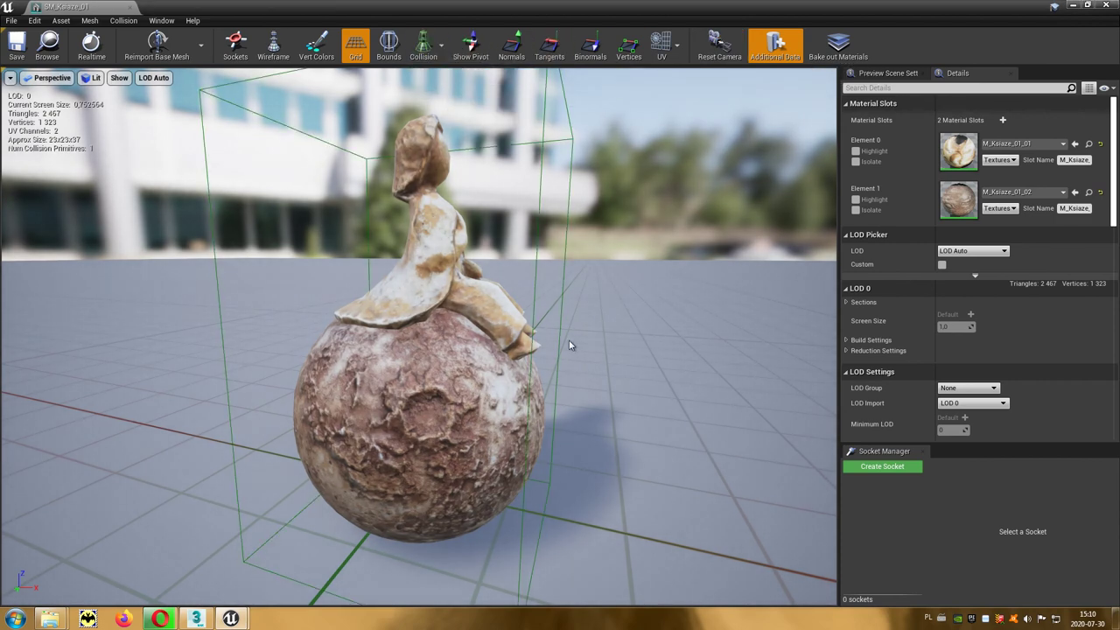
drag(563, 362, 490, 368)
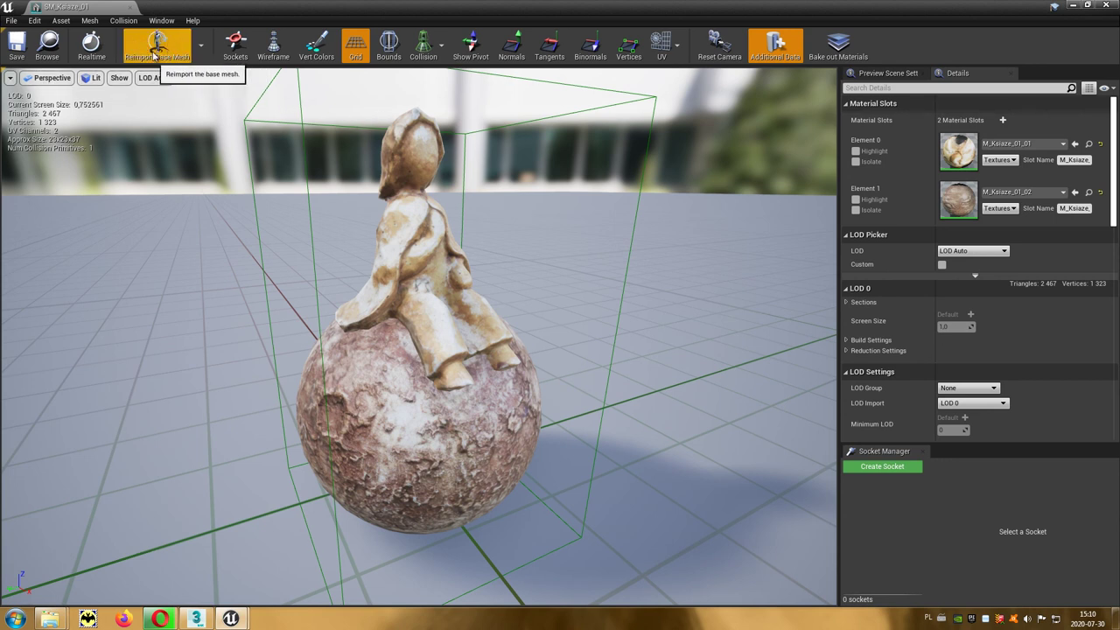
Step: Reimport SM_Ksiaze_01's base mesh from the updated FBX file
click(171, 48)
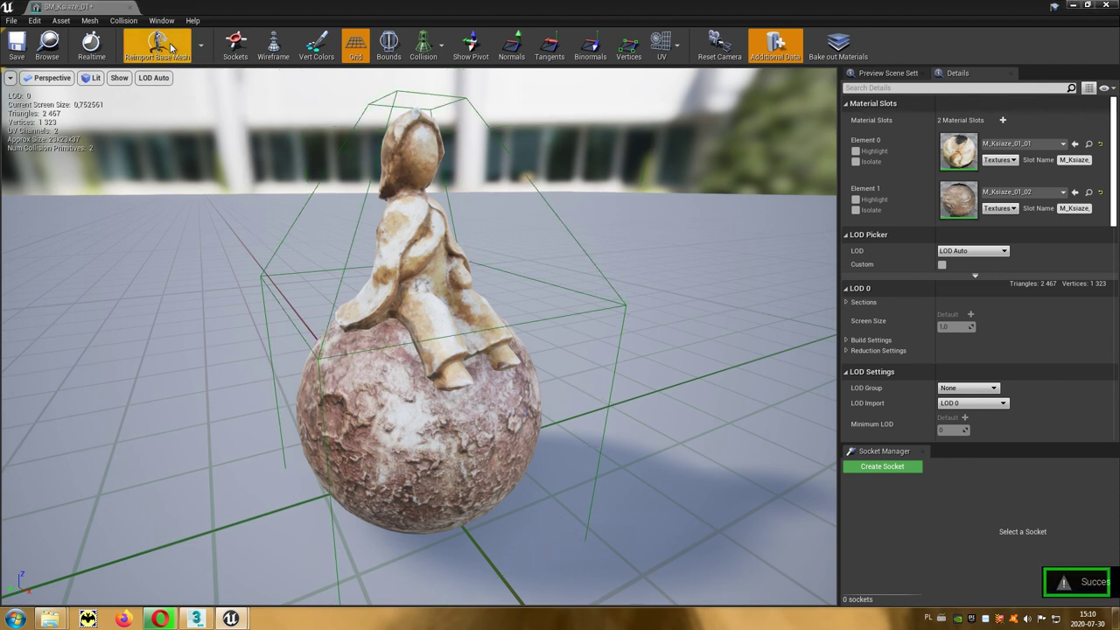